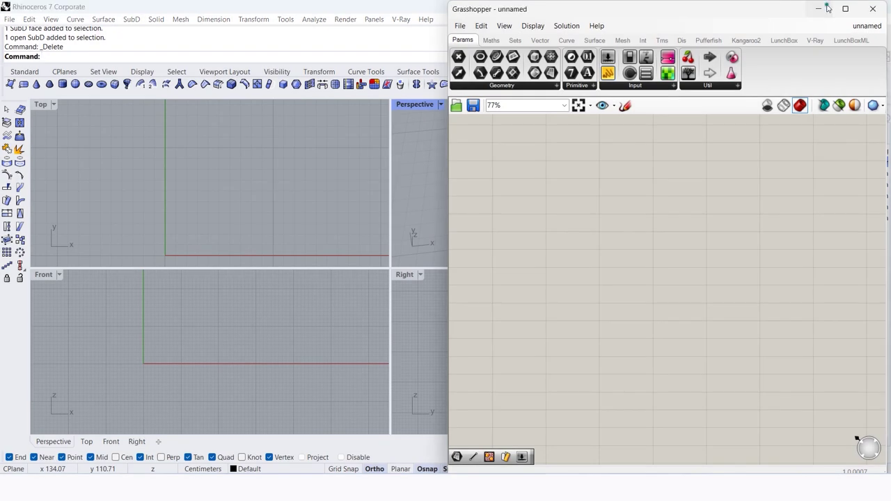
Minimize Grasshopper after the reference photos to show the empty Rhino workspace
click(826, 7)
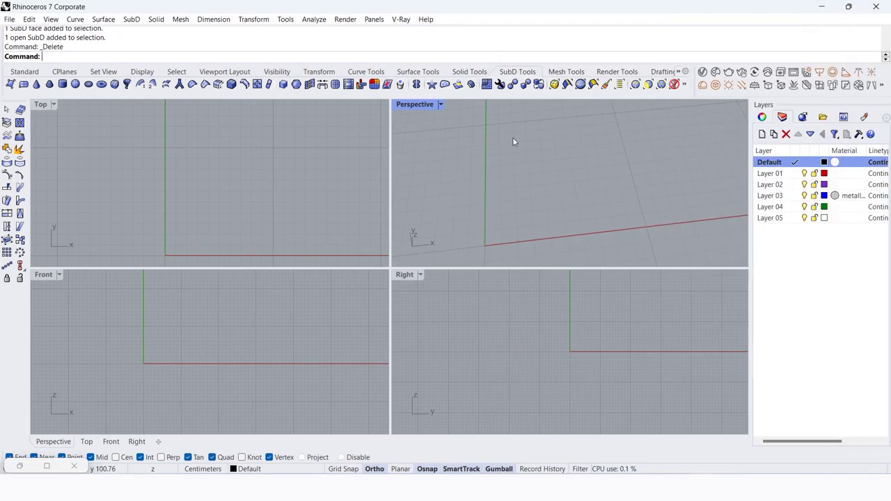
Maximize the Perspective viewport and reframe it around the origin
click(285, 143)
double_click(412, 104)
right_drag(303, 227, 479, 119)
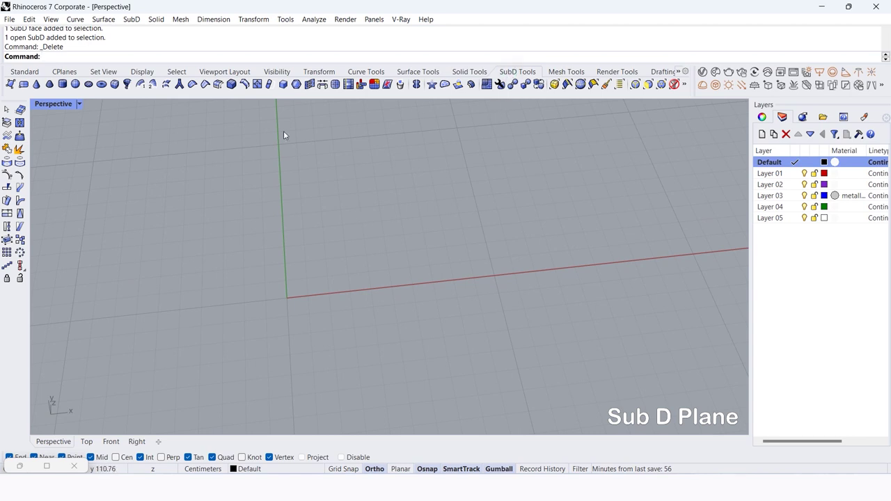
Create a 100 × 100 SubDPlane at the origin with XCount 6 and YCount 6
click(23, 85)
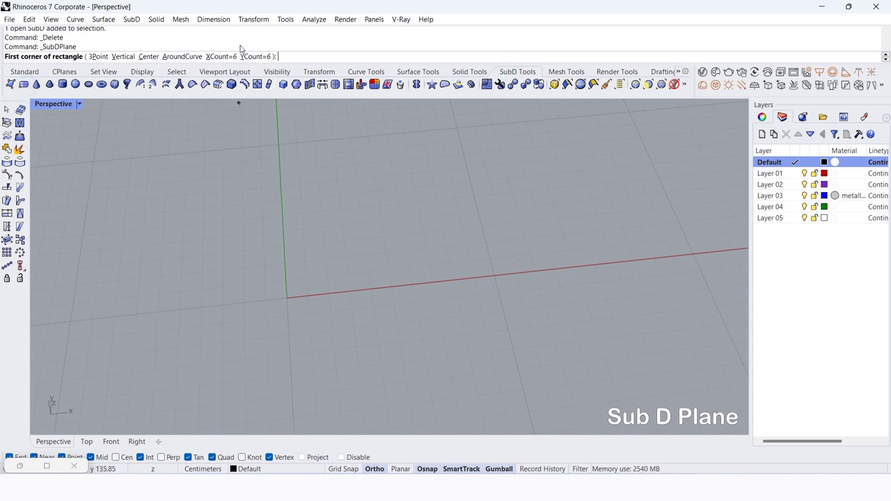
click(220, 56)
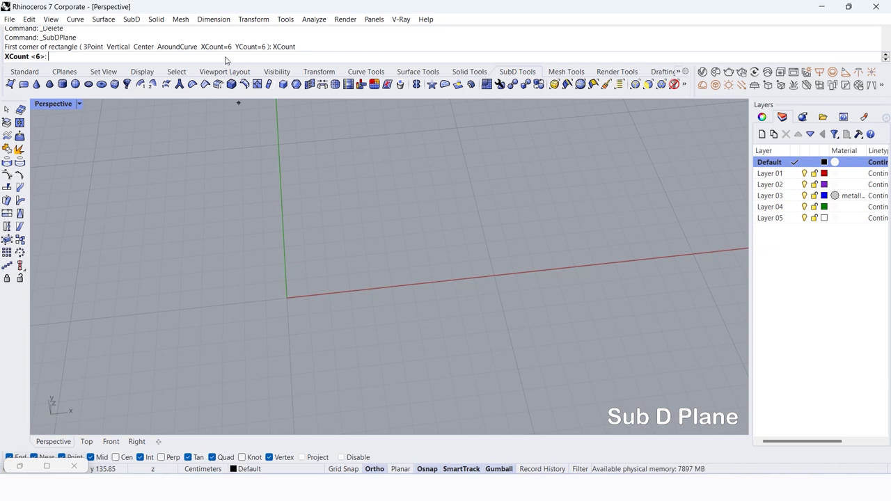
text(6)
key(Return)
click(263, 56)
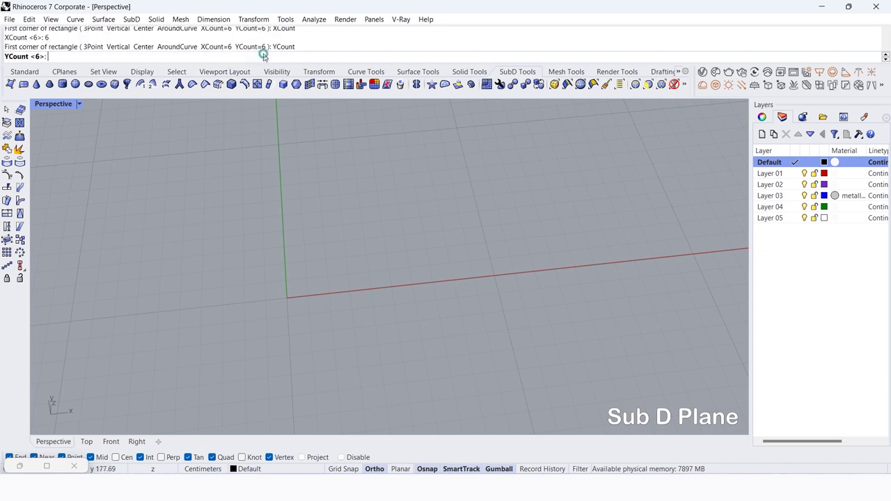
text(6)
key(Return)
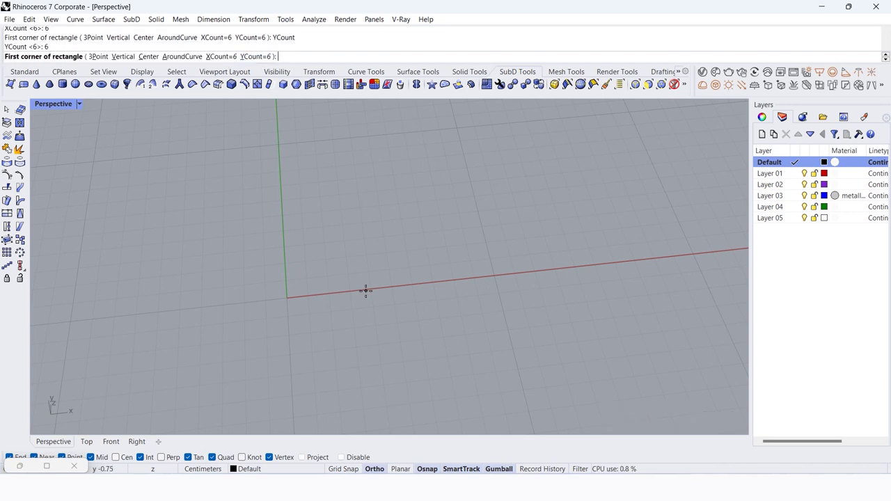
text(0)
key(Return)
text(100)
key(Return)
text(10)
key(Return)
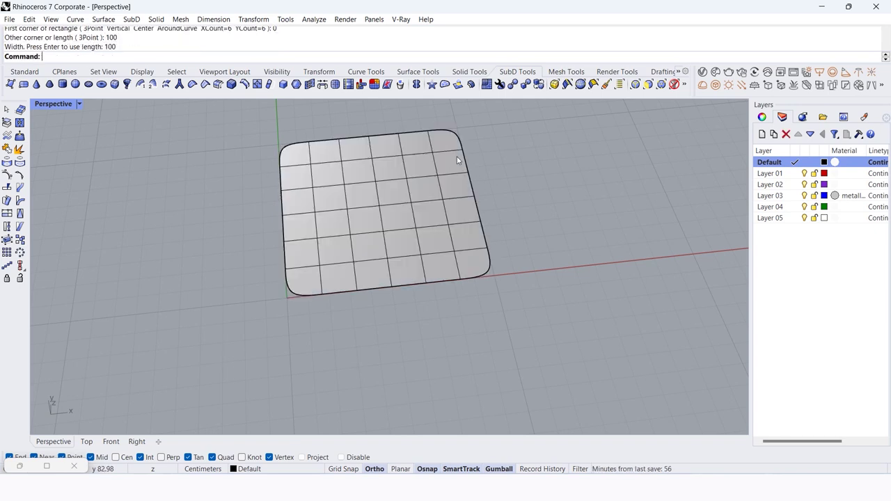
right_drag(373, 302, 398, 235)
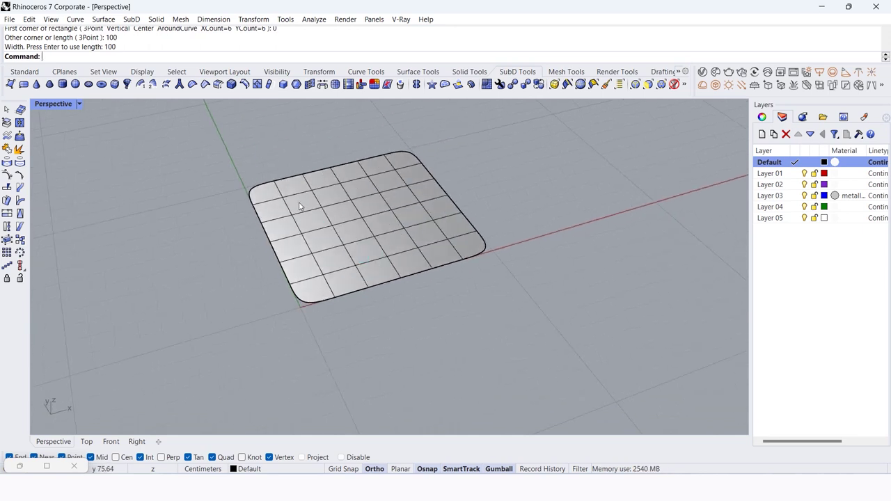
Select the four corner 2×2 face groups and raise them 20 in Z
scroll(297, 207, up, 1)
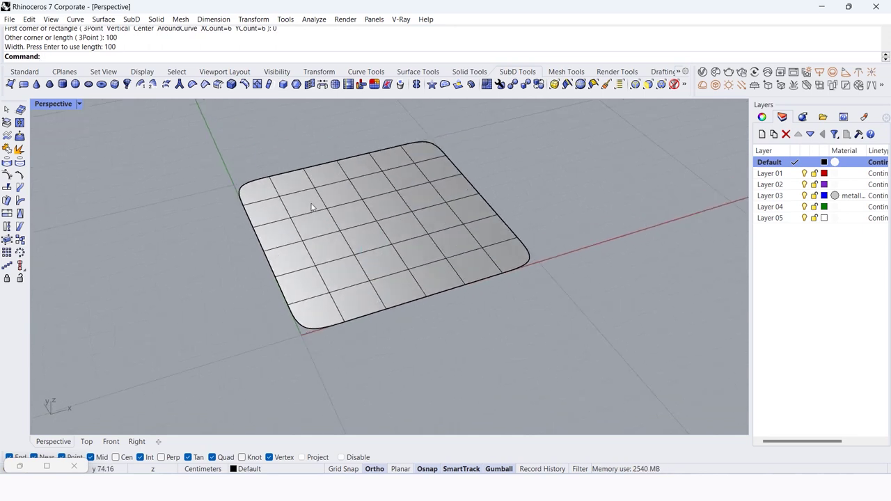
right_drag(315, 204, 223, 305)
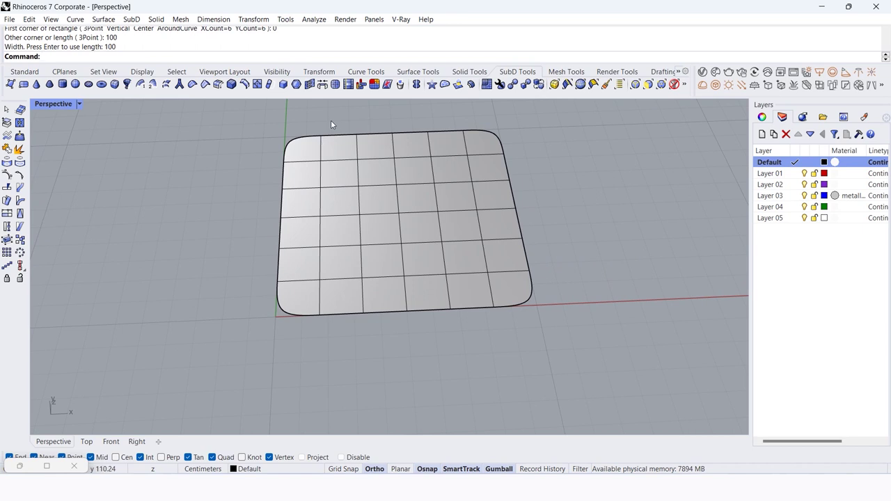
drag(330, 124, 291, 172)
shift+drag(454, 165, 455, 166)
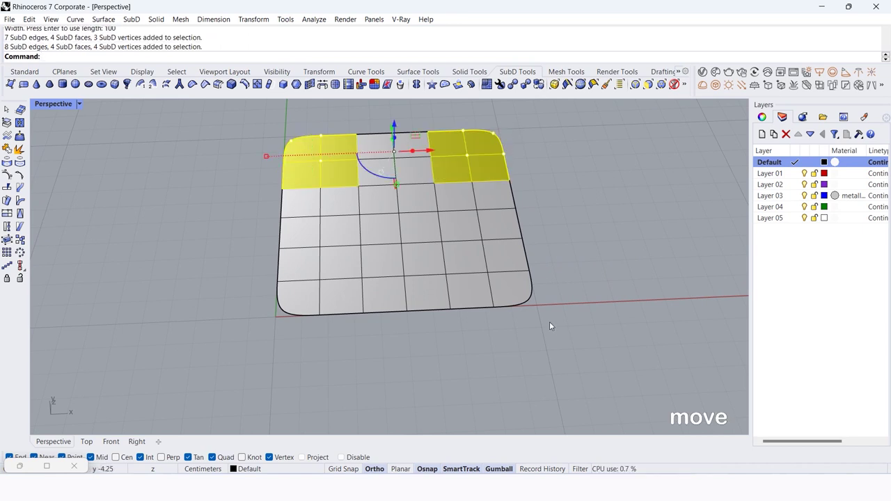
shift+drag(478, 280, 479, 281)
shift+drag(334, 333, 293, 282)
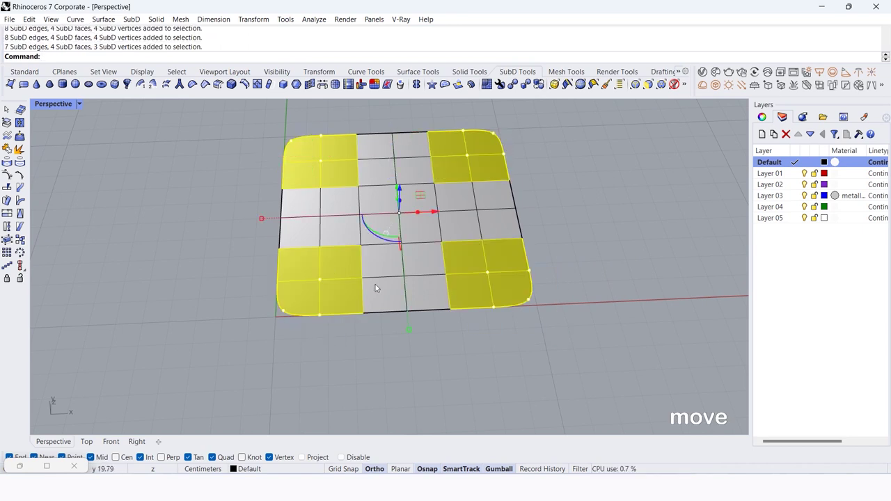
right_drag(373, 288, 351, 203)
click(358, 208)
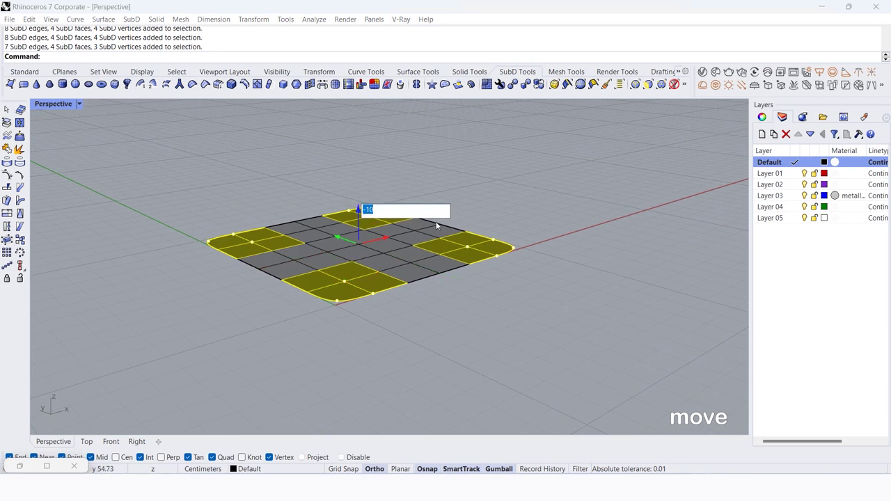
text(20)
key(Return)
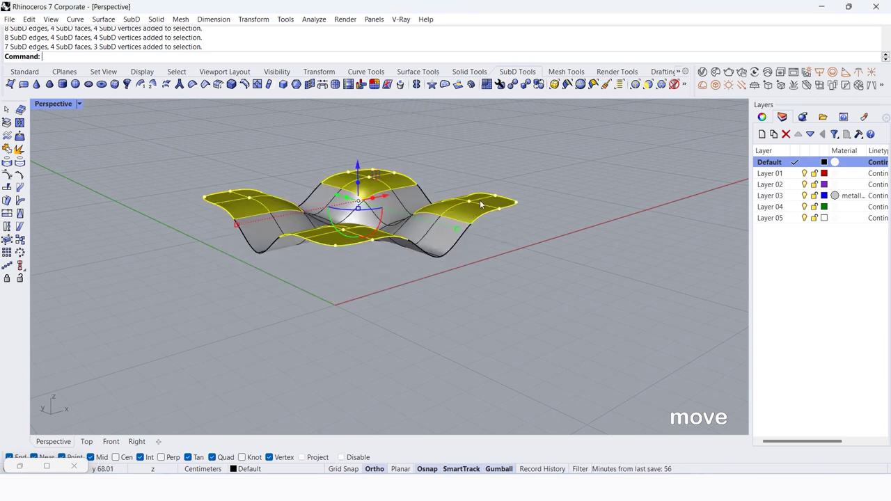
Select the four outermost corner faces and lower them 10 in Z
click(561, 155)
right_drag(561, 155, 537, 234)
click(319, 283)
ctrl+shift+click(244, 157)
ctrl+shift+click(413, 113)
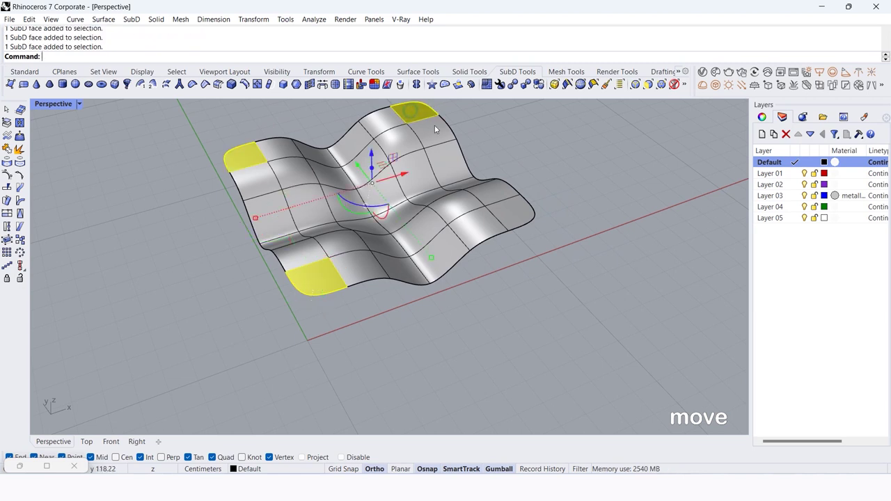
ctrl+shift+click(517, 216)
click(372, 154)
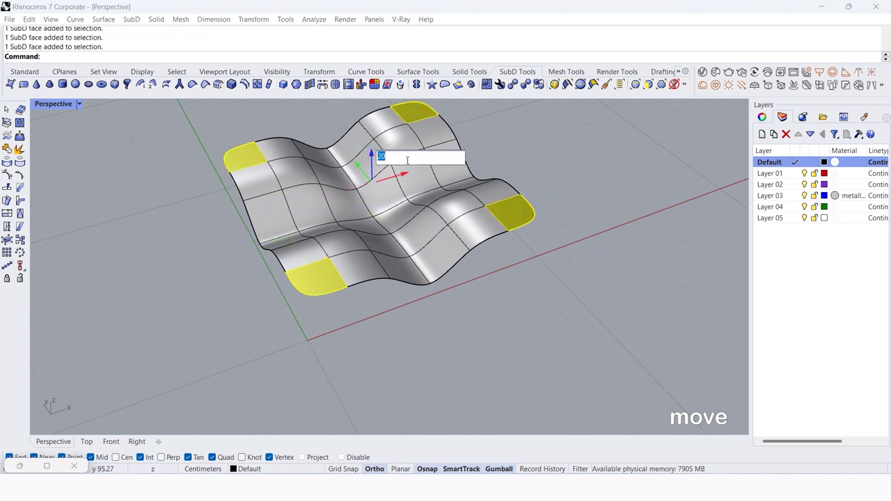
drag(398, 156, 353, 164)
text(-10)
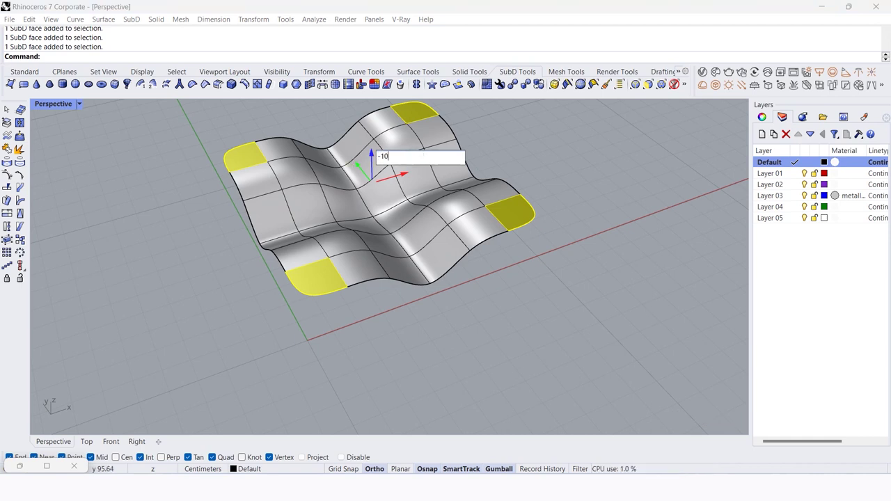
key(Return)
Orbit to a low side view to inspect the wavy surface
click(592, 209)
mouse_move(593, 209)
right_down()
mouse_move(505, 195)
mouse_move(513, 233)
mouse_move(483, 285)
mouse_move(355, 198)
mouse_move(277, 193)
mouse_move(272, 165)
mouse_move(408, 237)
right_up()
click(407, 236)
click(529, 175)
mouse_move(529, 175)
right_down()
mouse_move(497, 181)
mouse_move(528, 163)
mouse_move(397, 246)
mouse_move(500, 193)
right_up()
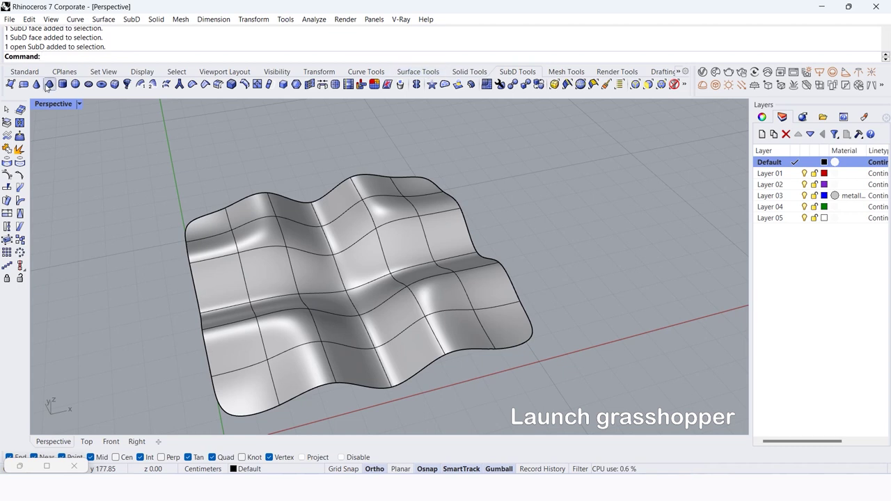
Launch Grasshopper and place a Surface parameter on the canvas
click(24, 71)
click(414, 84)
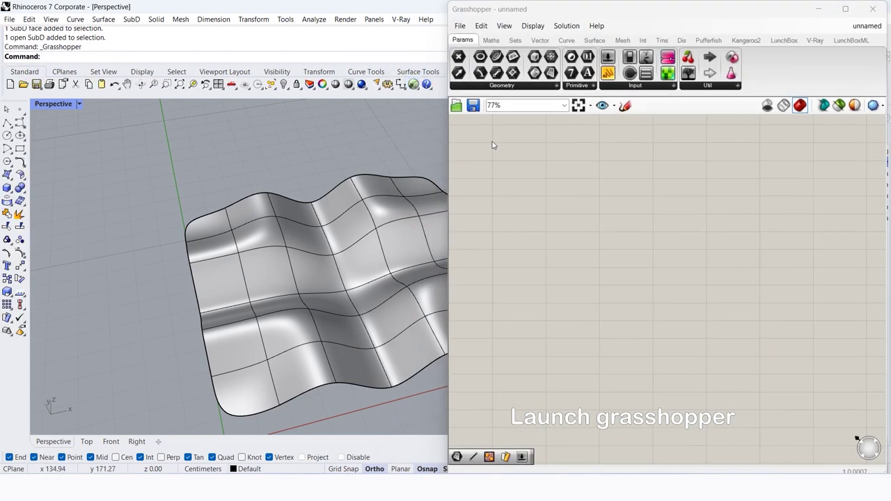
double_click(484, 190)
text(SU)
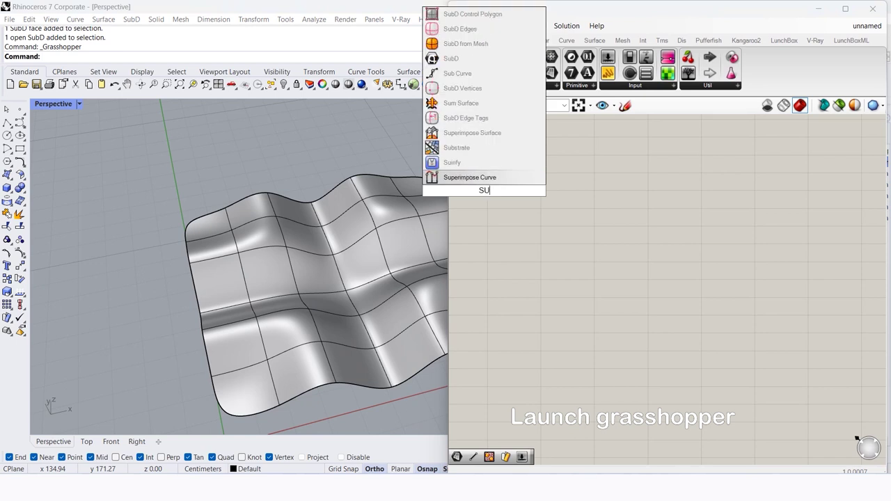
text(F)
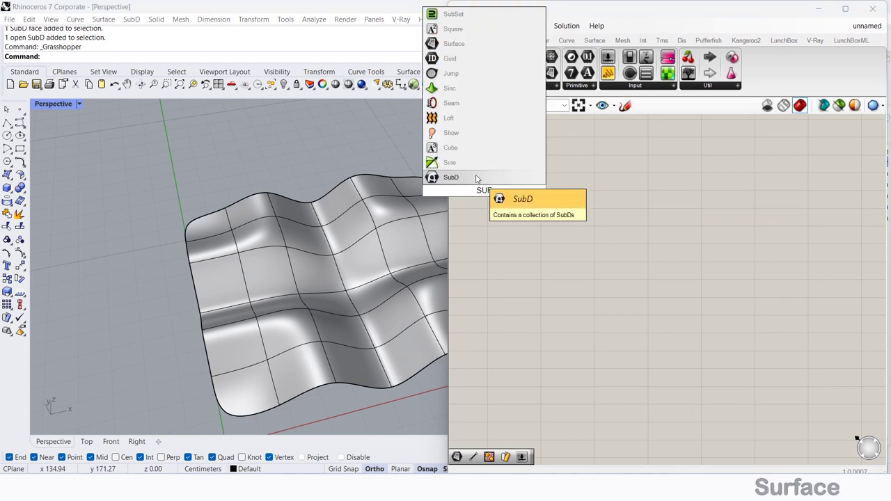
click(458, 43)
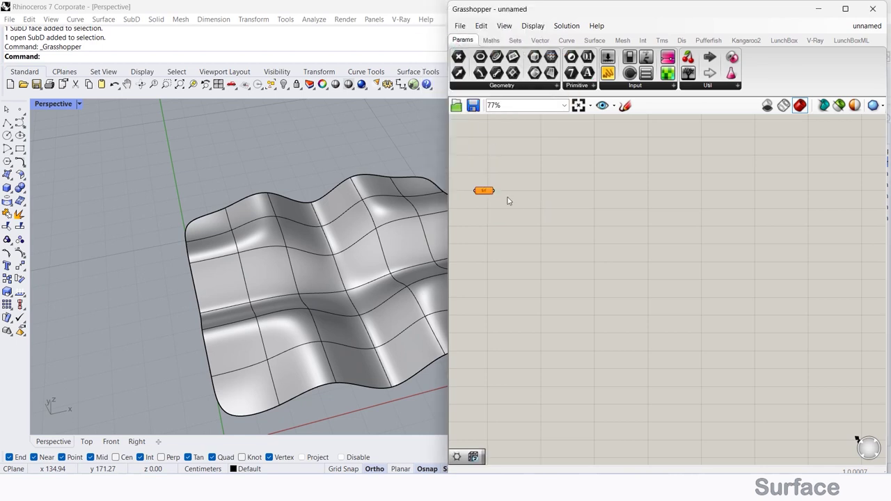
Add a Hexagonal Structure (HexGrid) component beside the Surface parameter
scroll(476, 185, up, 5)
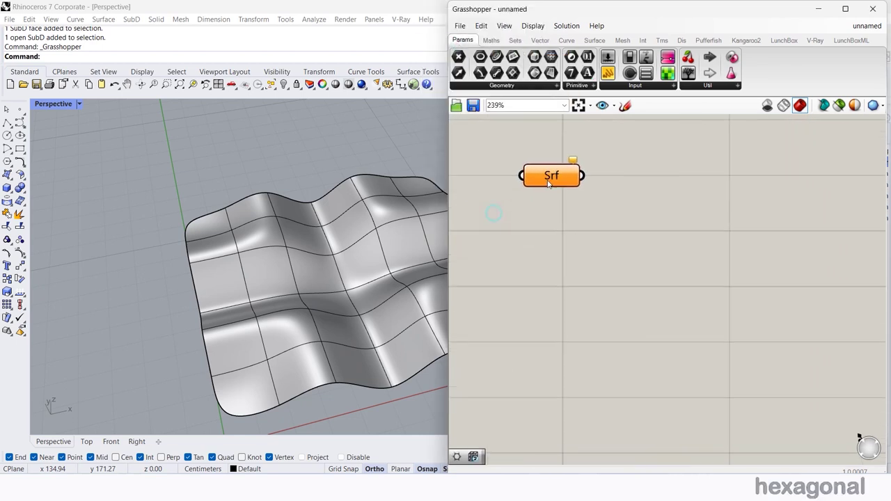
double_click(546, 277)
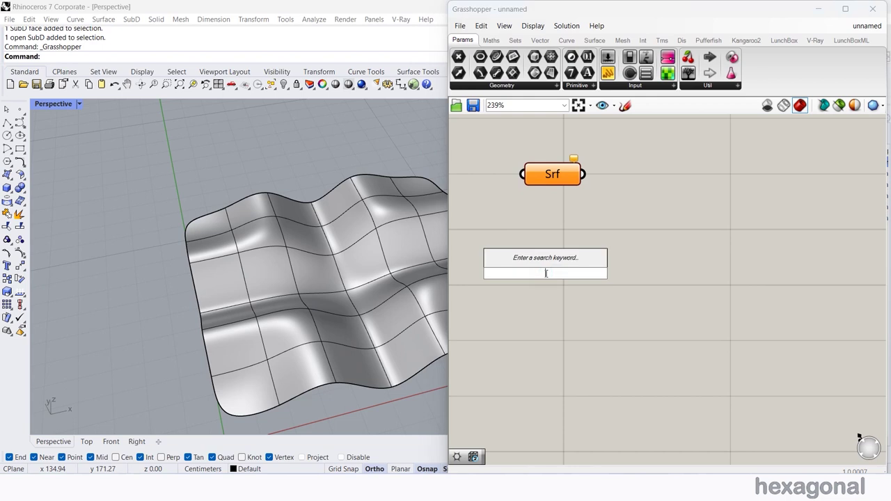
text(hex)
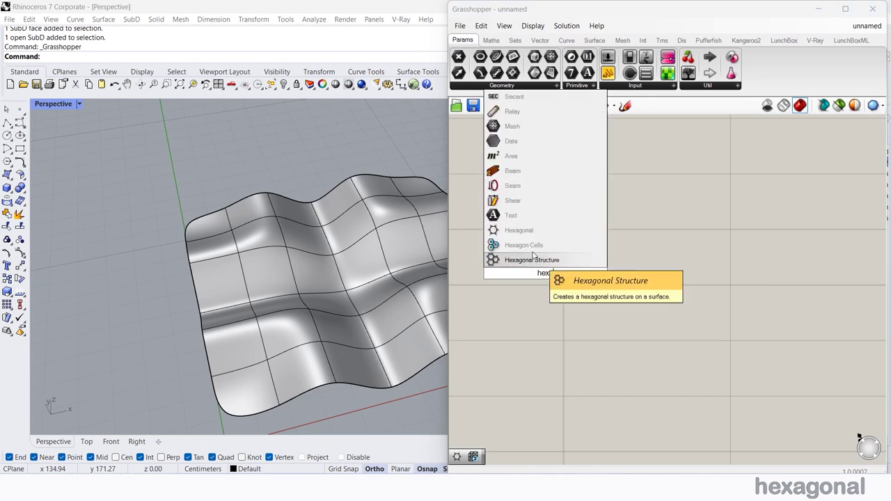
click(532, 245)
Set the Surface parameter to reference the wavy Rhino surface
right_click(554, 175)
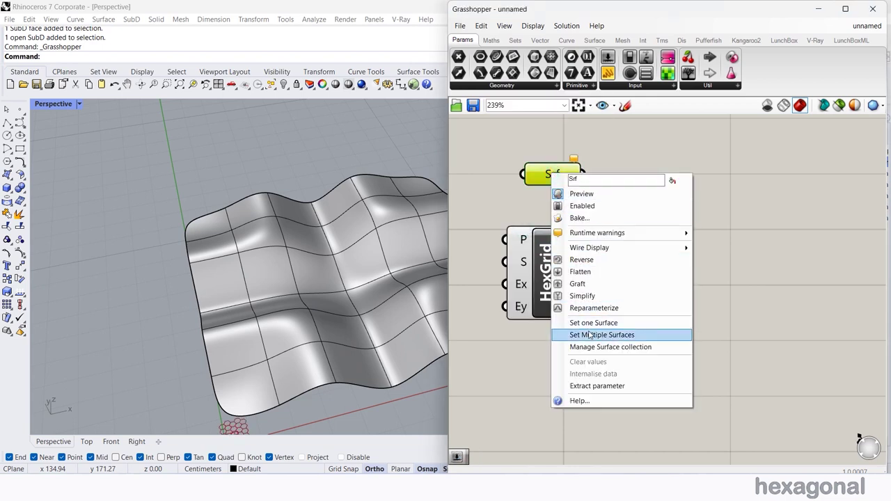
click(593, 322)
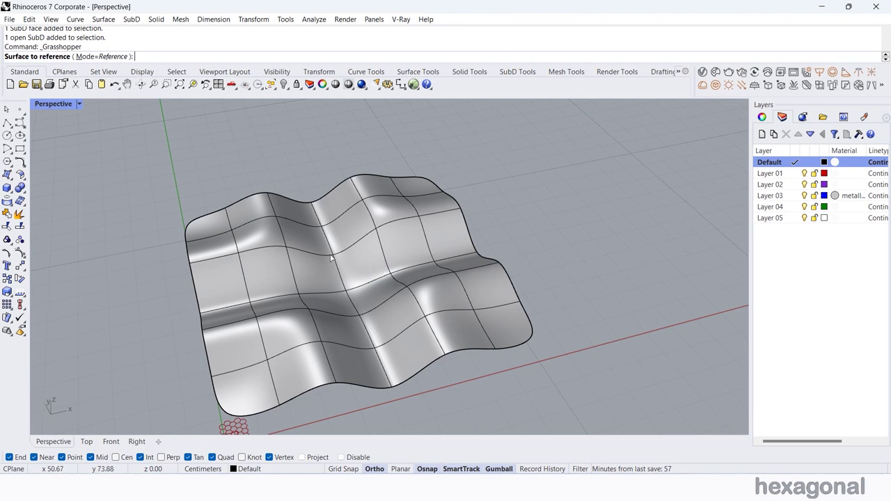
scroll(332, 258, down, 2)
click(320, 275)
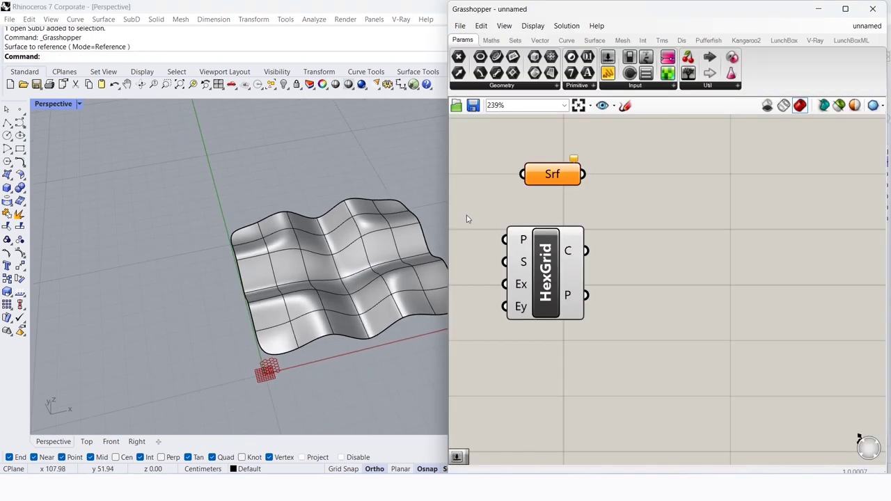
click(348, 272)
right_drag(362, 251, 321, 271)
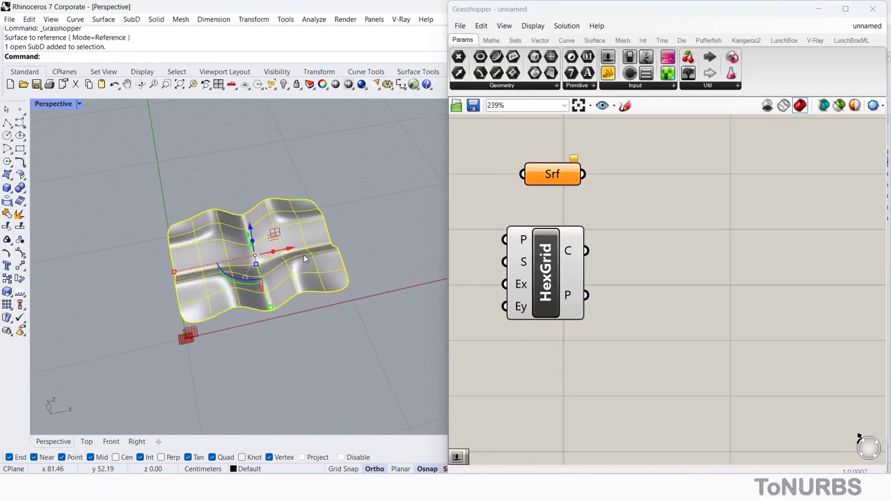
Convert the wavy SubD to NURBS, sliding it aside to leave a SubD copy
text(ToNURBS)
key(Return)
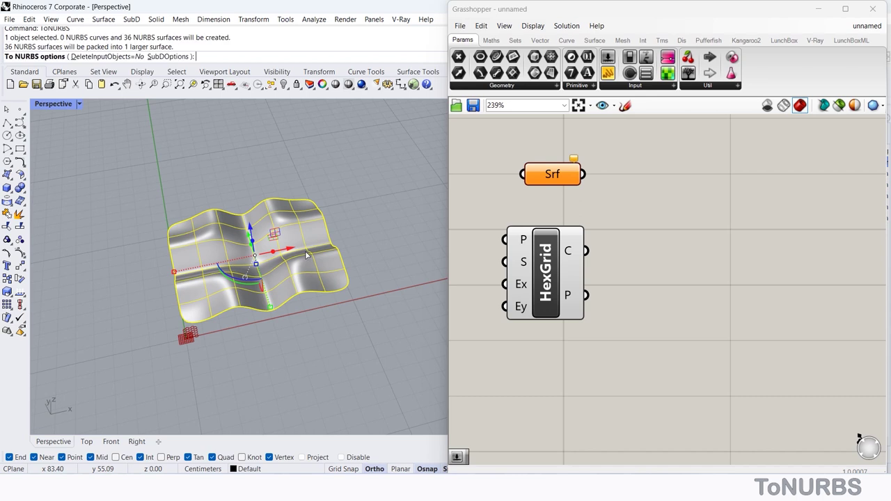
key(Return)
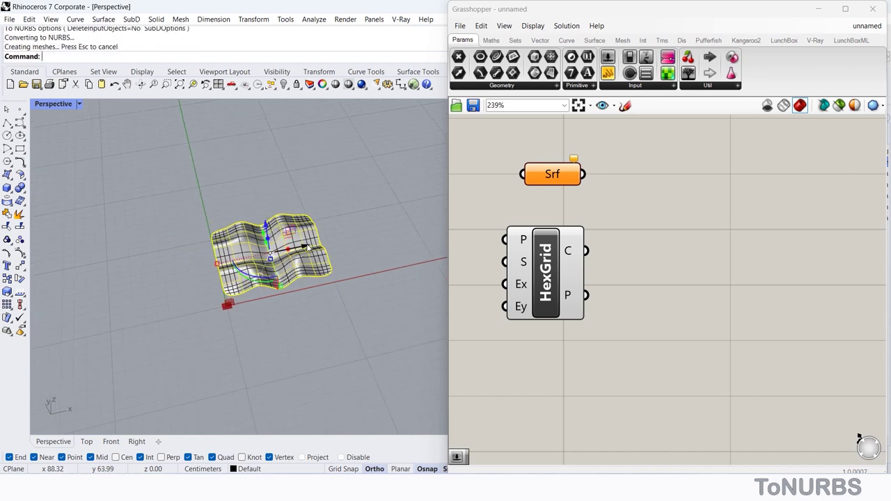
drag(304, 251, 183, 265)
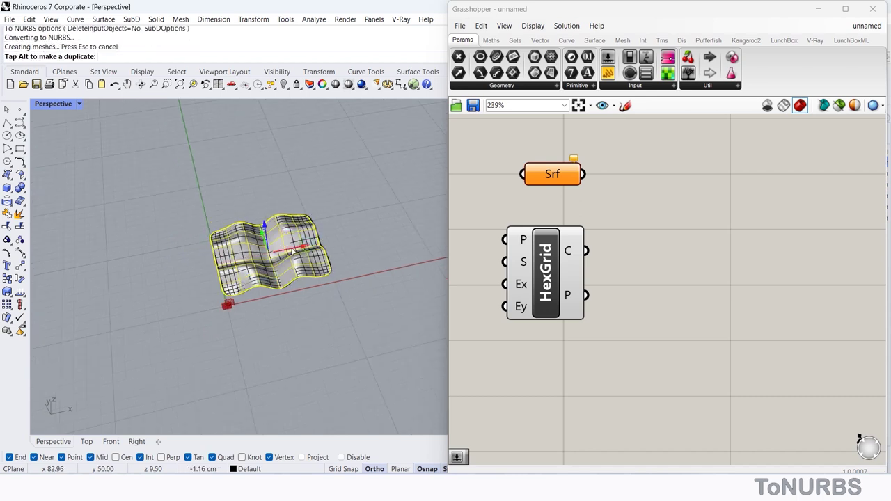
click(268, 346)
scroll(391, 239, down, 3)
scroll(259, 257, up, 4)
click(260, 256)
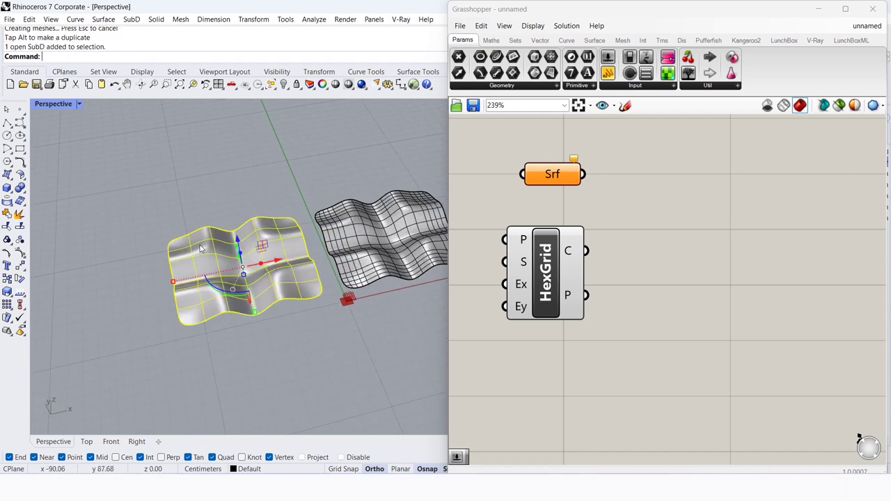
click(333, 245)
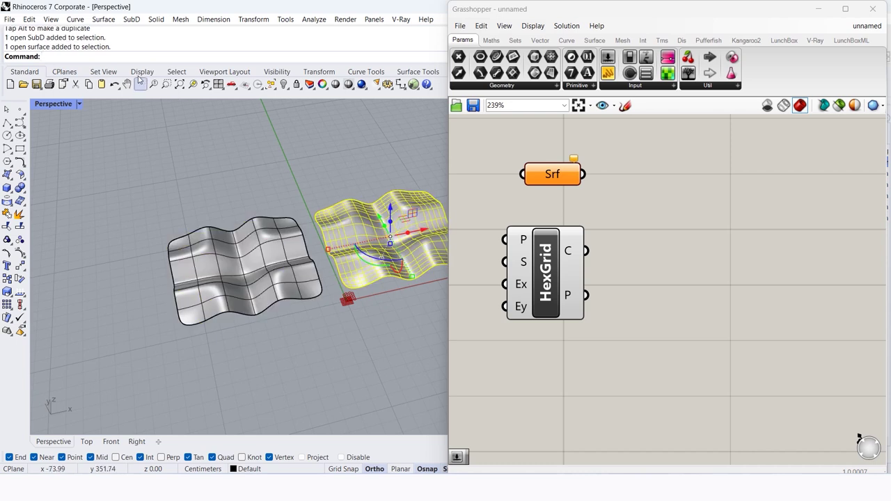
shift+right_drag(189, 175, 129, 164)
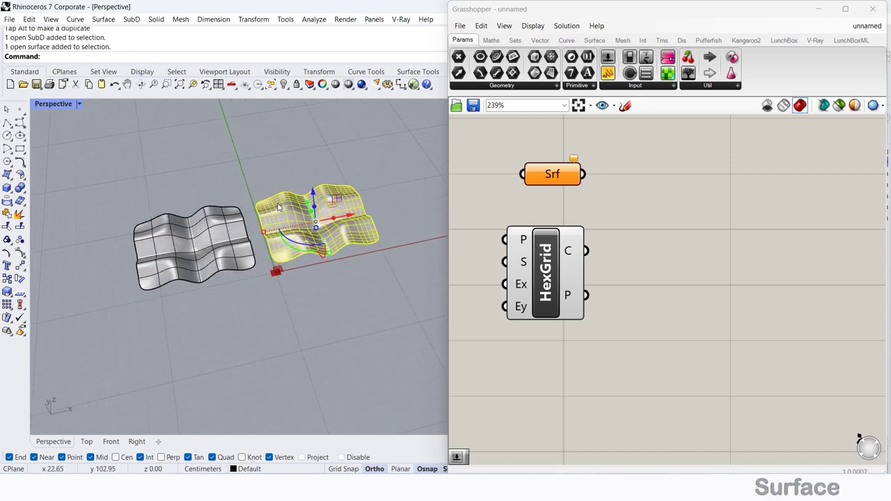
key(Escape)
Set the NURBS surface into the Srf parameter and hide it in Rhino
right_click(534, 183)
click(564, 328)
click(333, 214)
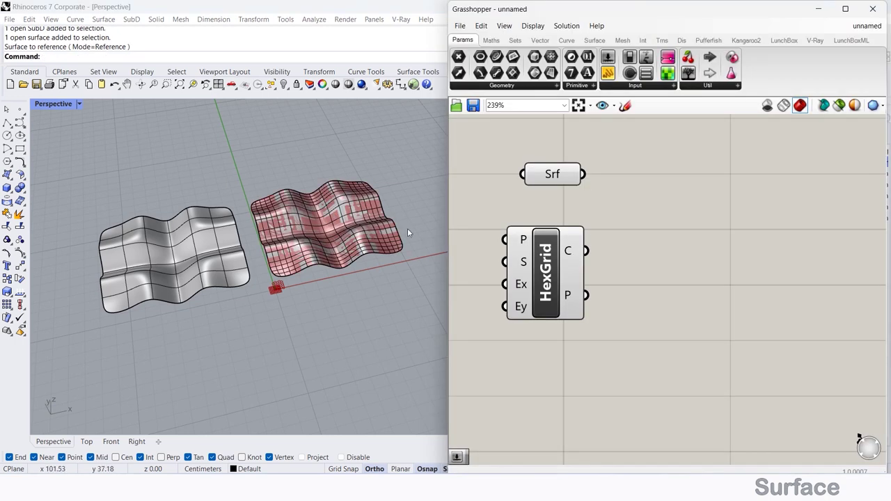
click(378, 233)
text(H)
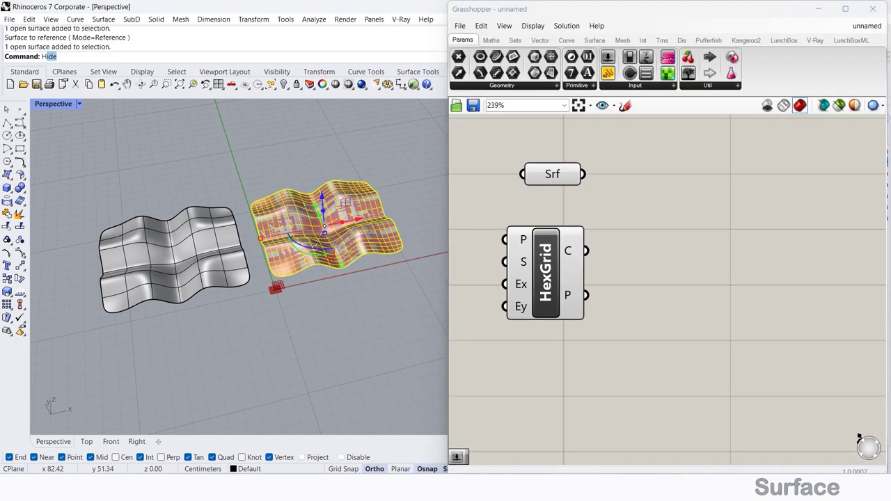
text(d)
key(Return)
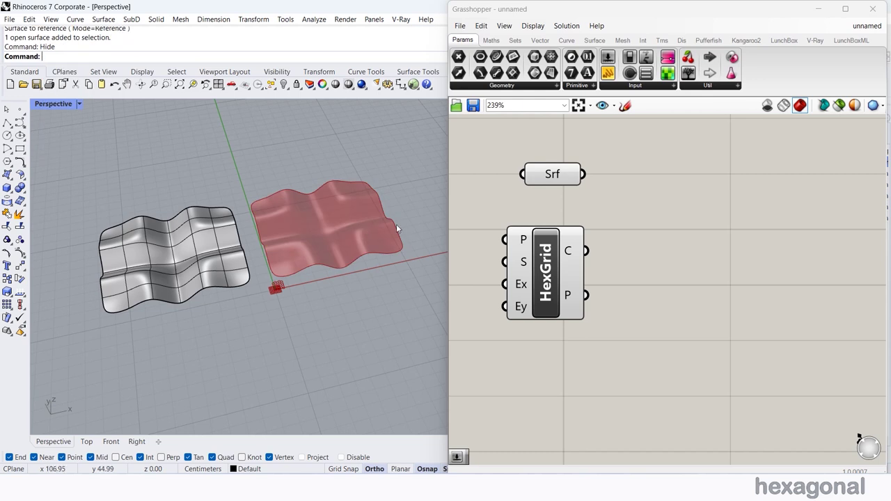
scroll(362, 237, up, 3)
mouse_move(361, 237)
right_down()
mouse_move(373, 194)
mouse_move(376, 243)
right_up()
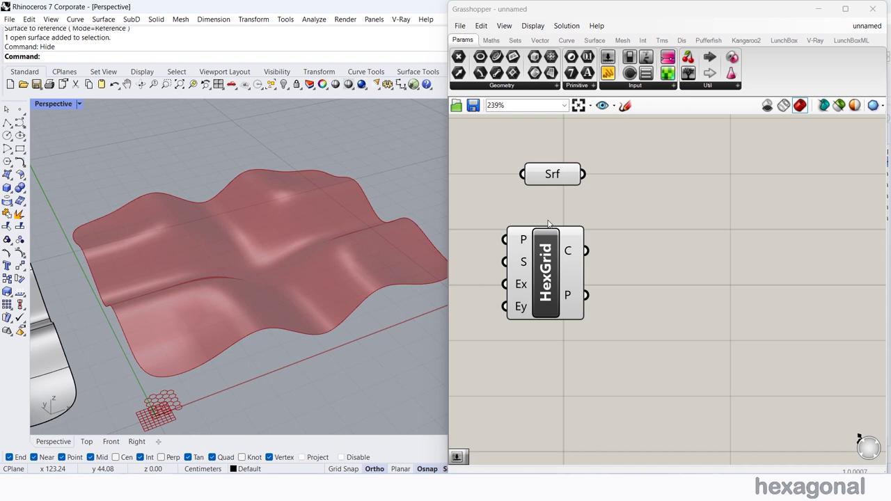
Create two 17 Number Sliders, Extent X and Extent Y, wired to HexGrid's Ex and Ey
right_drag(548, 225, 643, 211)
double_click(527, 253)
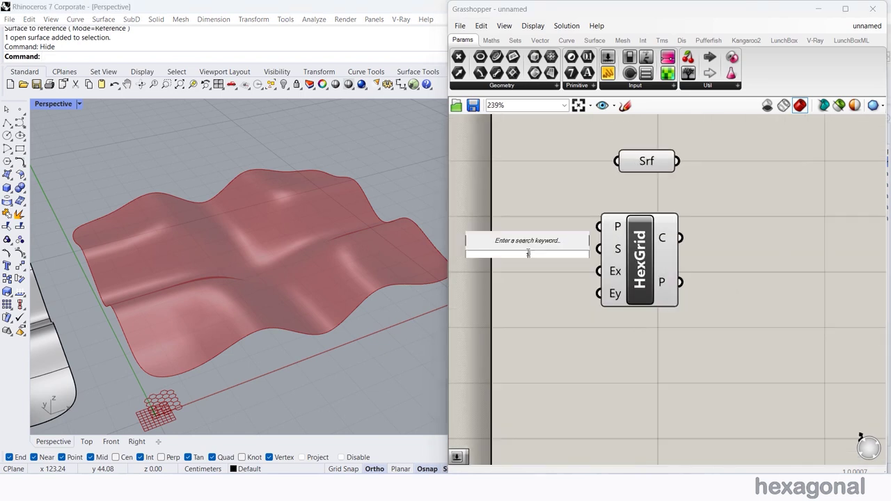
text(17)
key(Return)
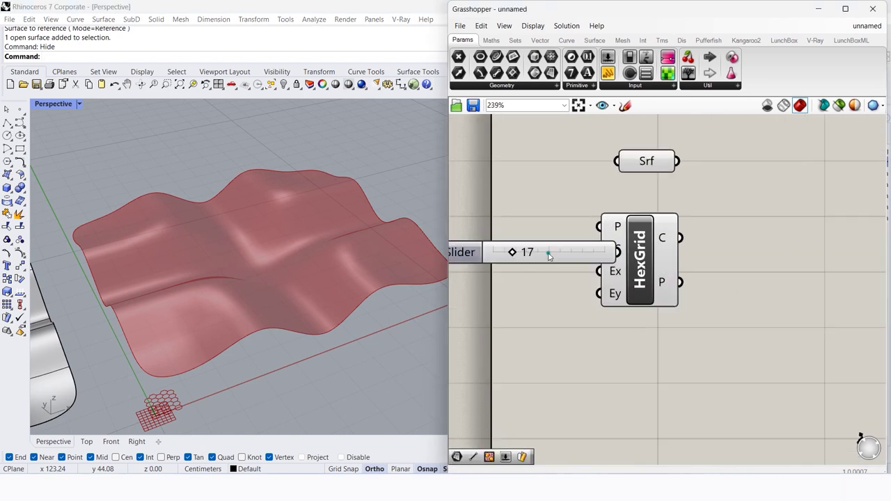
mouse_move(549, 256)
alt+mouse_down()
mouse_move(574, 275)
mouse_move(624, 264)
alt+mouse_up()
scroll(690, 191, down, 2)
mouse_move(635, 235)
mouse_down()
mouse_move(623, 248)
mouse_move(594, 244)
mouse_up()
click(596, 216)
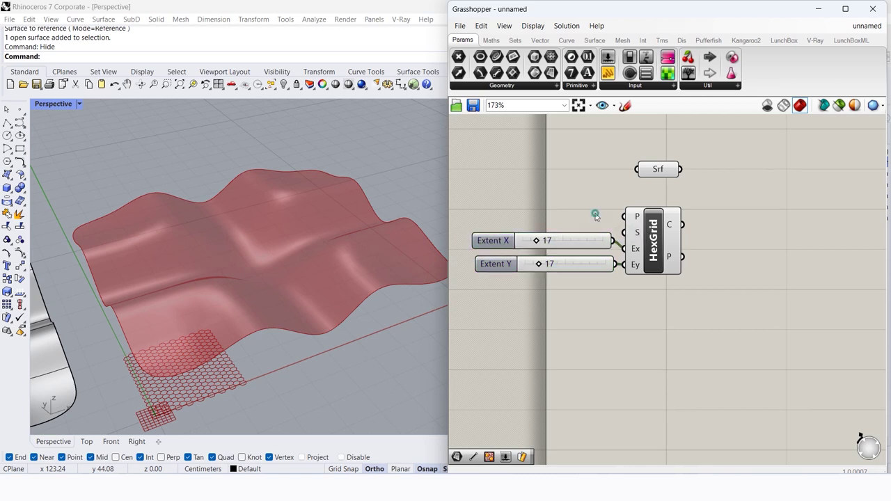
right_drag(711, 220, 667, 226)
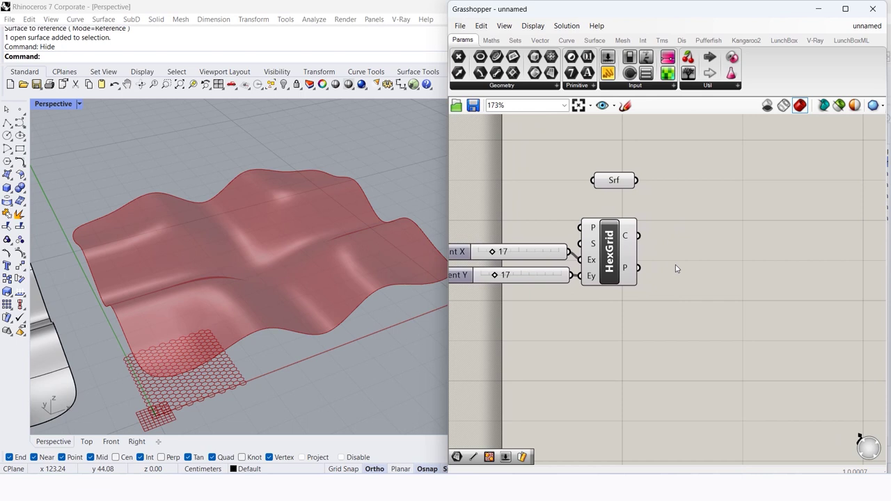
Add a Bounding Rectangle fed by the HexGrid cells
double_click(705, 301)
text(boun)
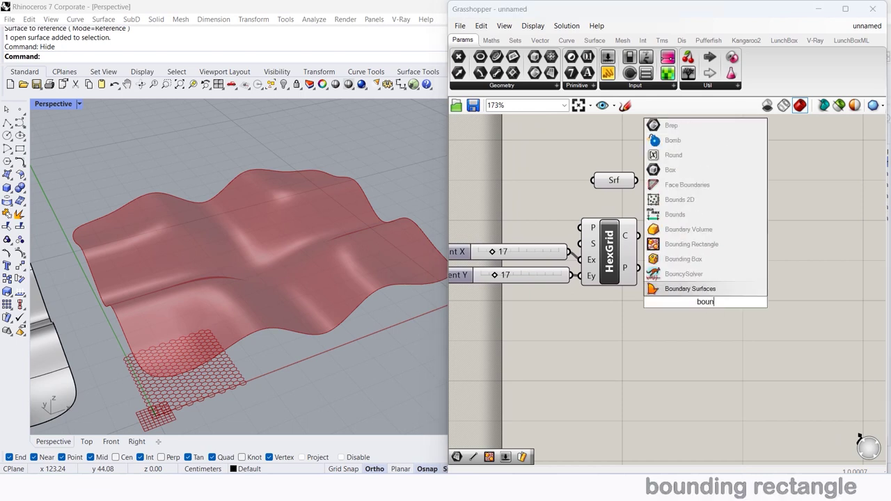
text(n)
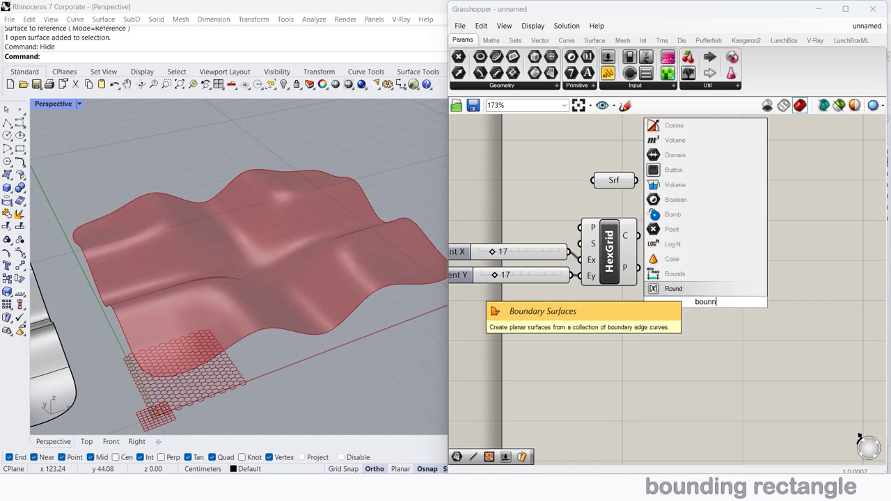
key(BackSpace)
text(ding)
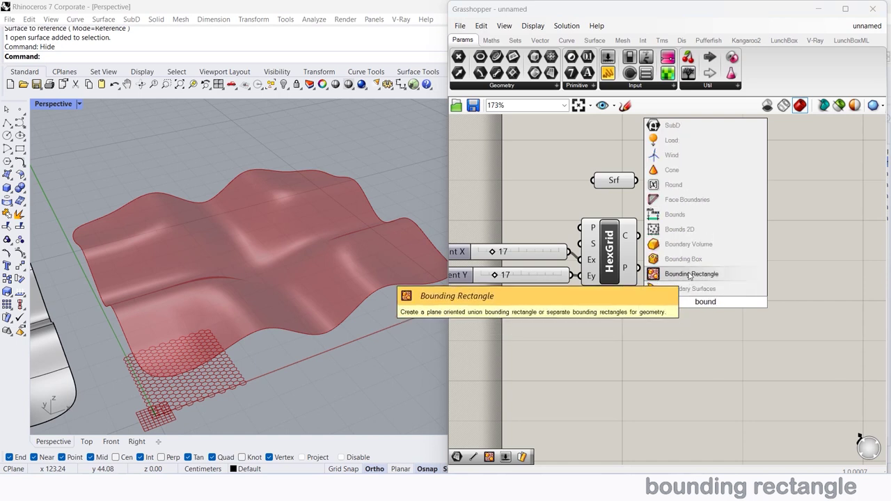
click(689, 277)
drag(704, 295, 714, 312)
drag(638, 235, 694, 294)
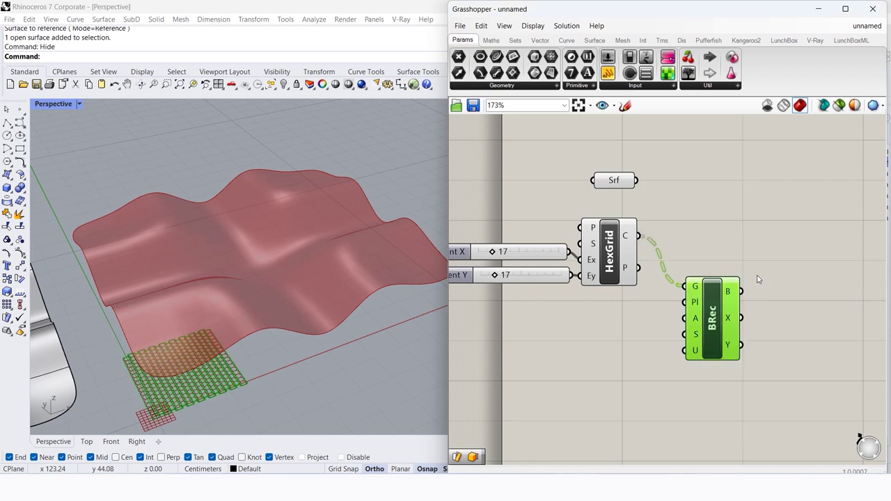
right_drag(751, 255, 657, 275)
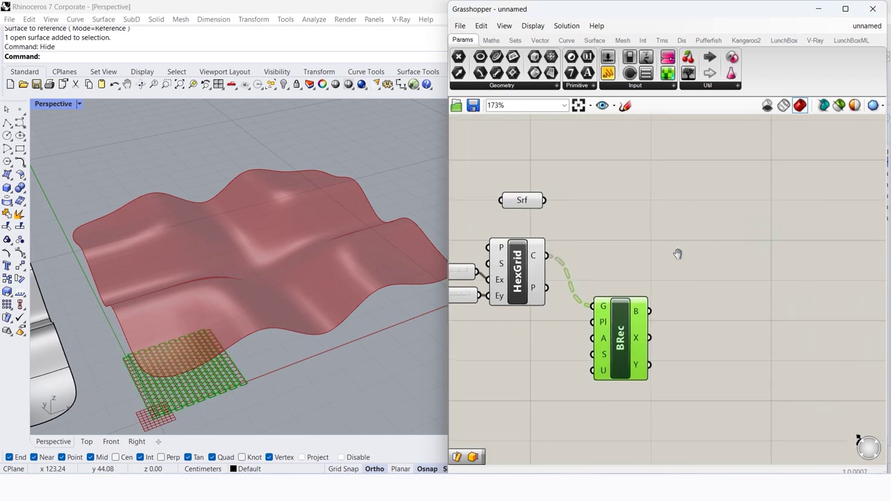
Add Surface Morph taking HexGrid cells and the reparameterized Srf surface
double_click(740, 238)
text(surface mo)
click(722, 202)
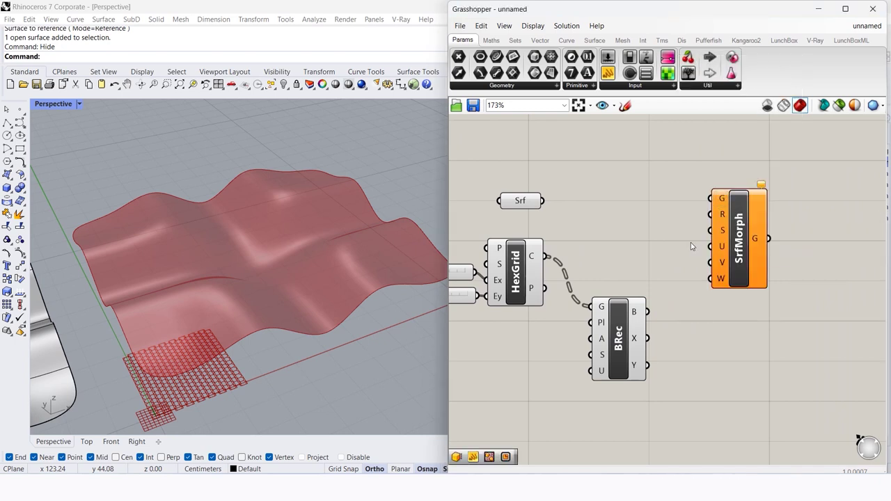
drag(546, 256, 711, 198)
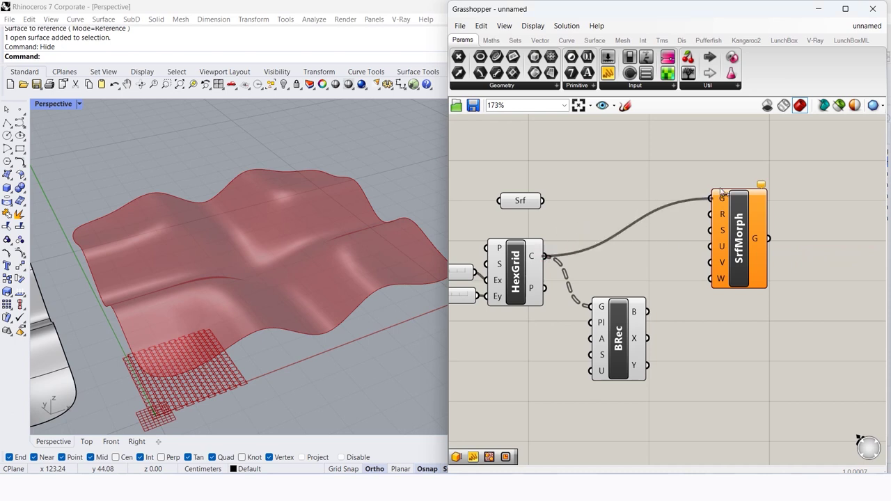
right_click(724, 234)
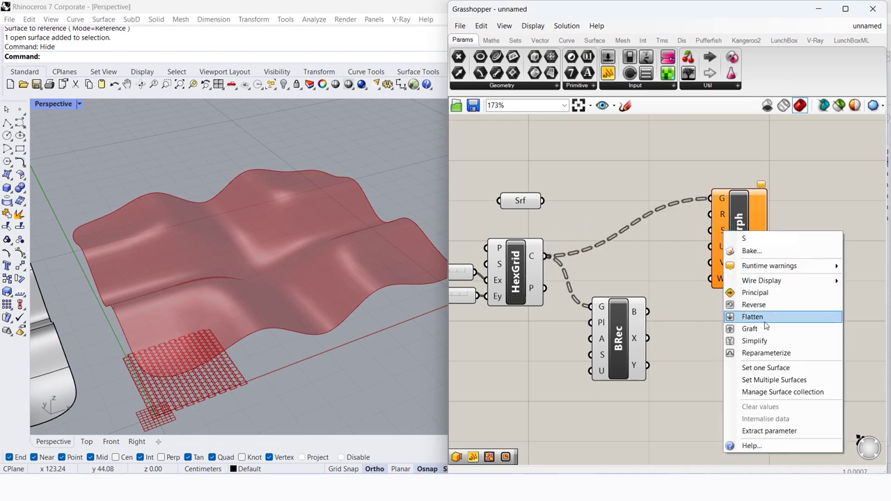
click(818, 353)
drag(544, 200, 691, 228)
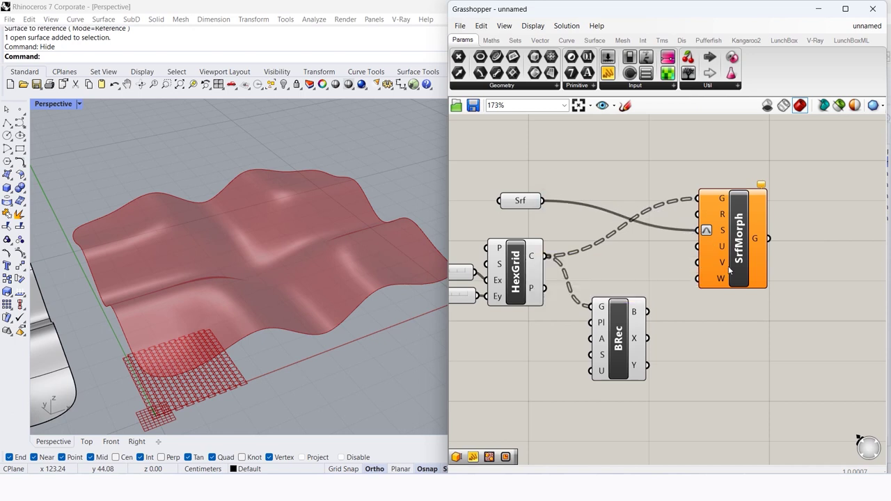
Add a '0 to 1' panel feeding Surface Morph's U, V and W inputs
double_click(695, 414)
text(//)
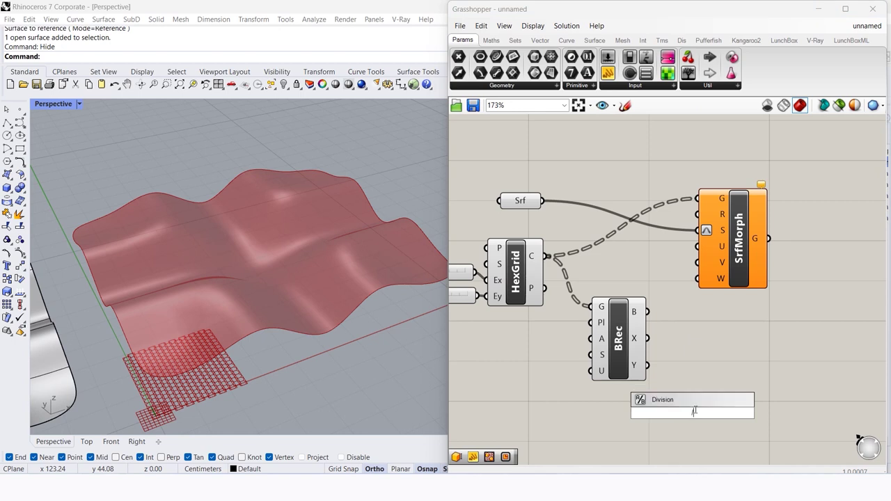
text(t)
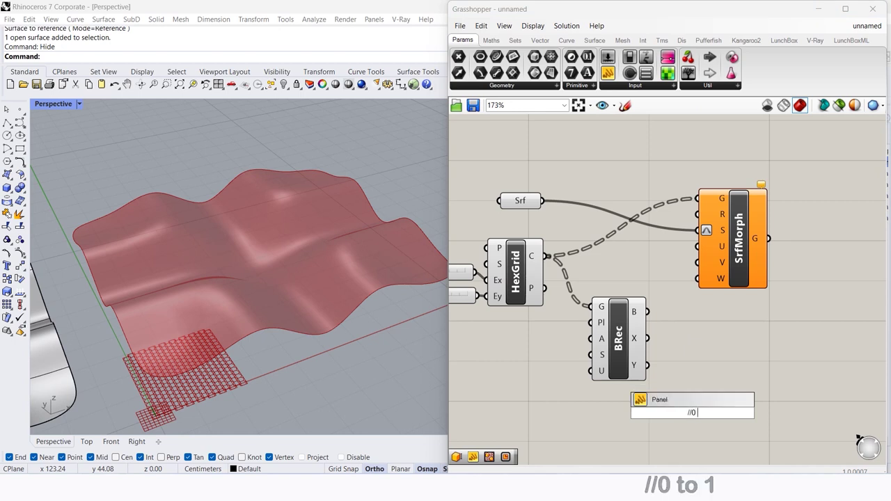
text(o 1)
key(Return)
drag(722, 412, 698, 278)
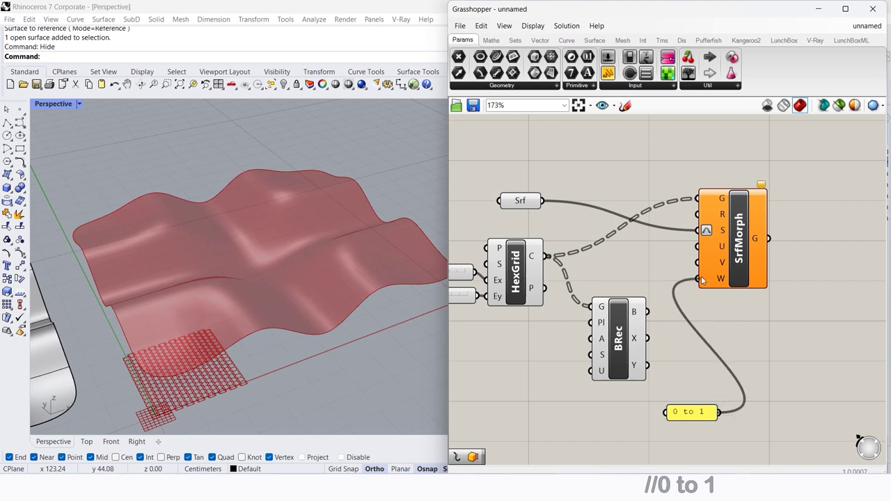
drag(721, 412, 698, 263)
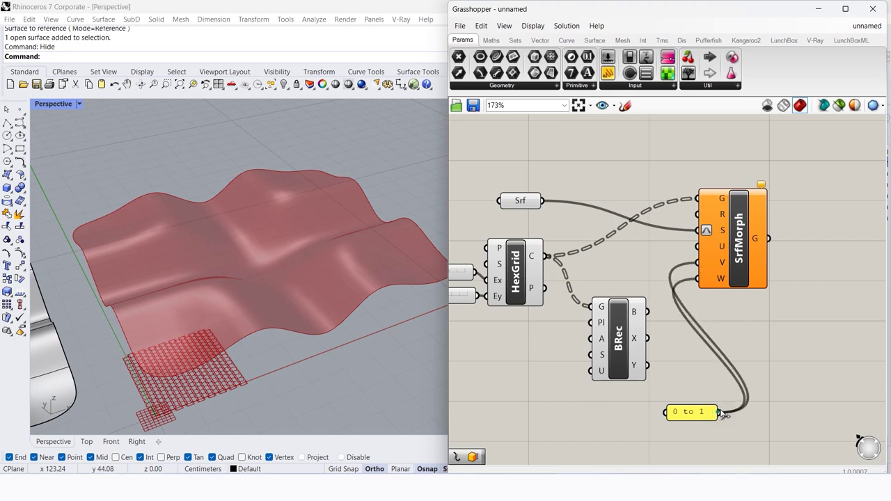
drag(722, 412, 698, 247)
drag(731, 279, 812, 274)
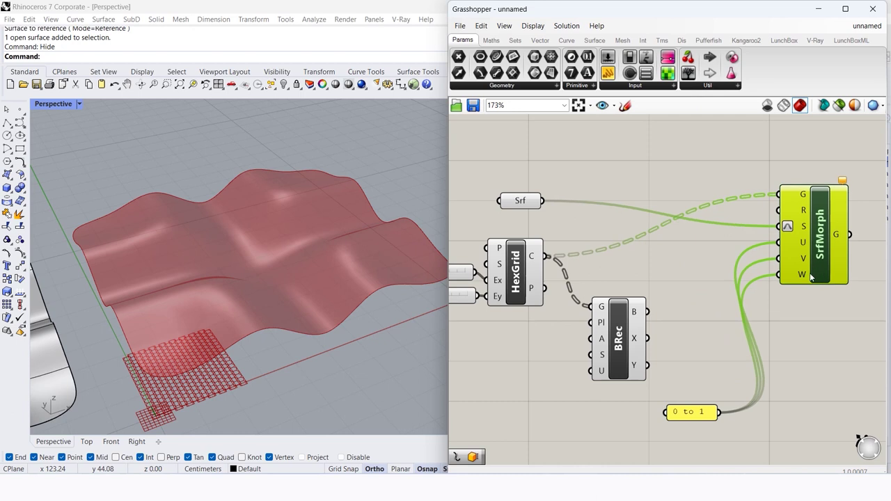
click(686, 264)
double_click(685, 354)
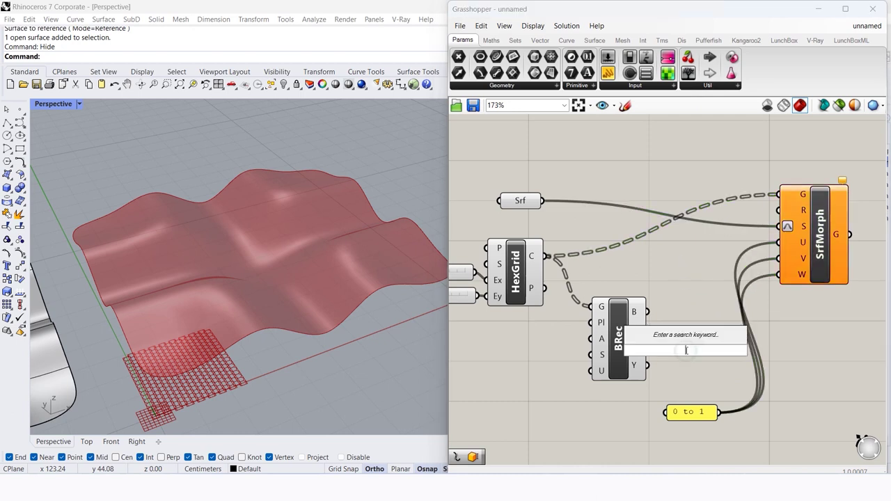
Add a Box Rectangle from the bounding rectangle as SrfMorph's reference box
text(boc)
key(BackSpace)
text(x)
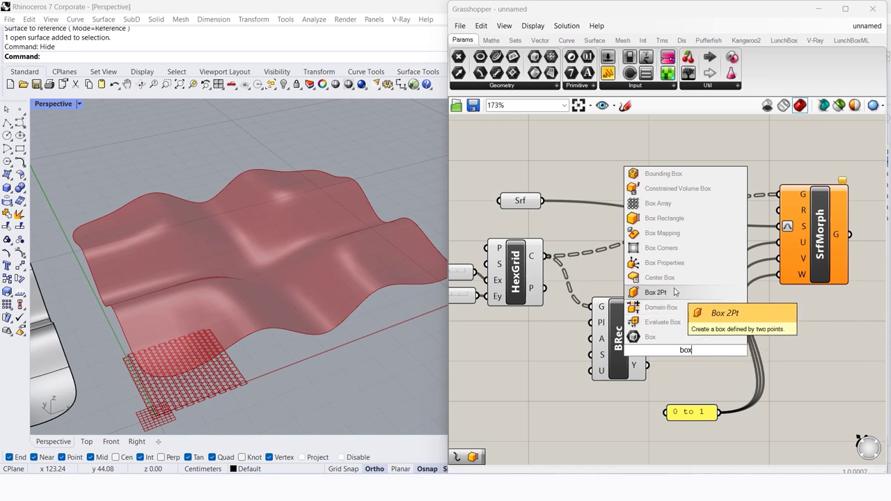
click(678, 220)
drag(685, 354, 694, 343)
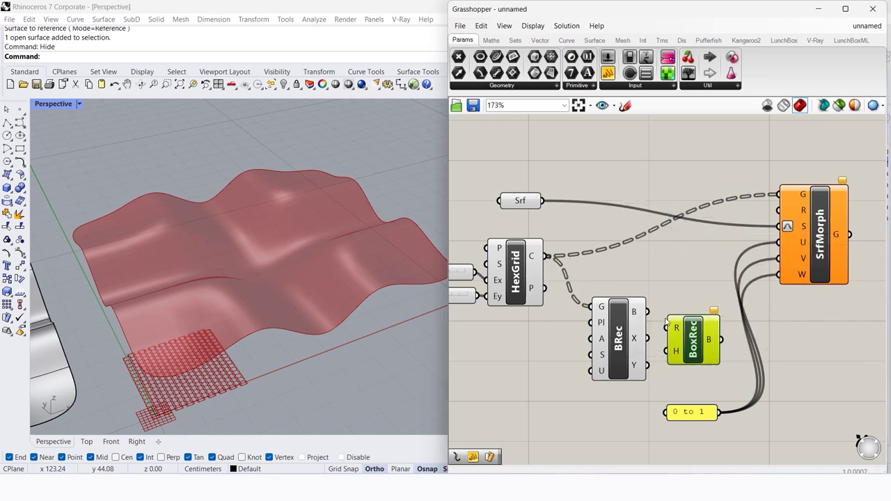
drag(646, 311, 668, 328)
drag(723, 341, 779, 194)
scroll(579, 292, down, 4)
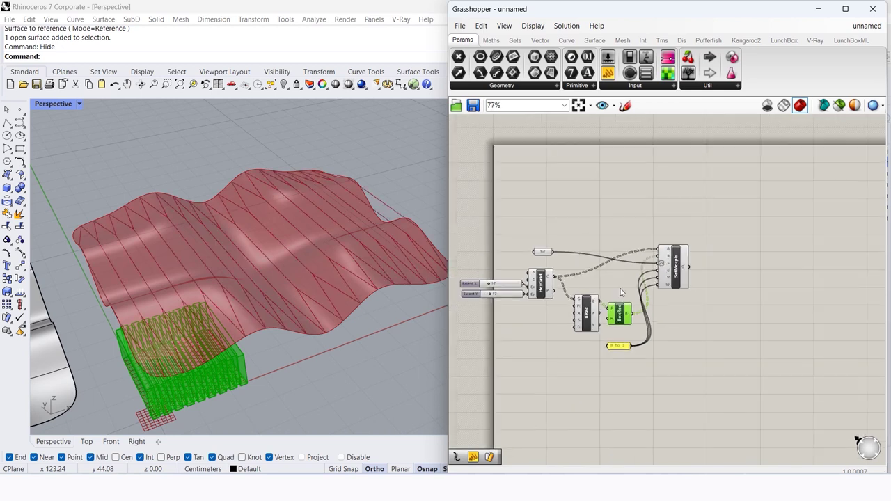
scroll(646, 291, up, 2)
drag(670, 279, 752, 280)
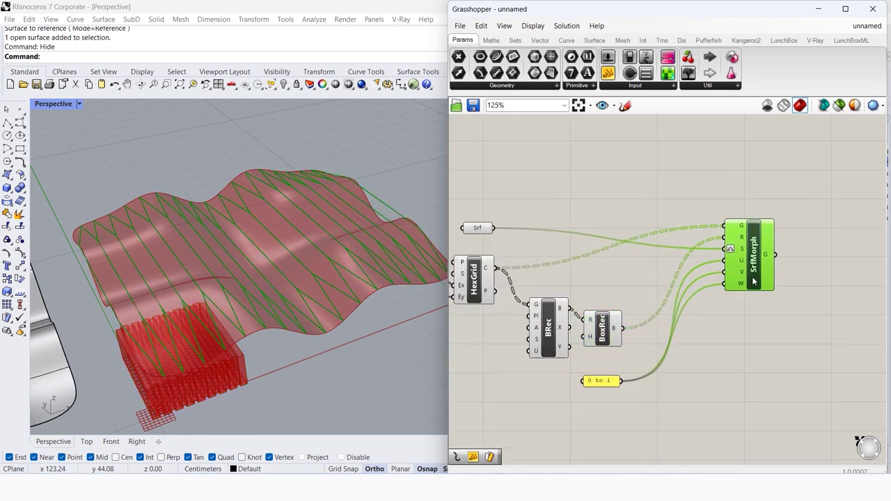
click(758, 346)
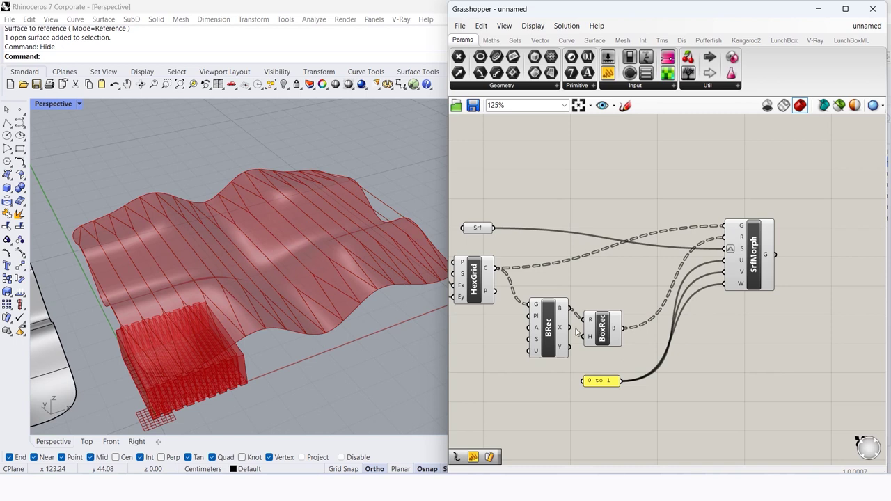
Flatten BRec's geometry input and turn off the Box Rectangle preview
scroll(578, 331, up, 1)
scroll(578, 331, up, 2)
right_click(540, 297)
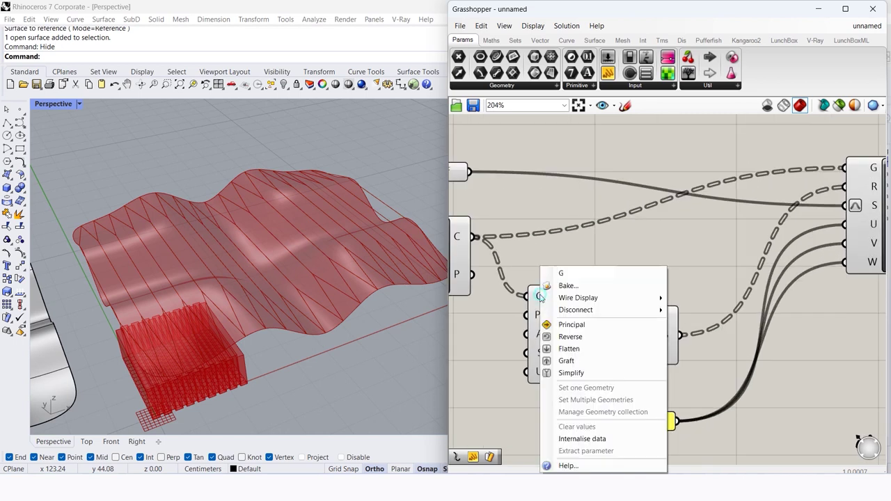
click(569, 348)
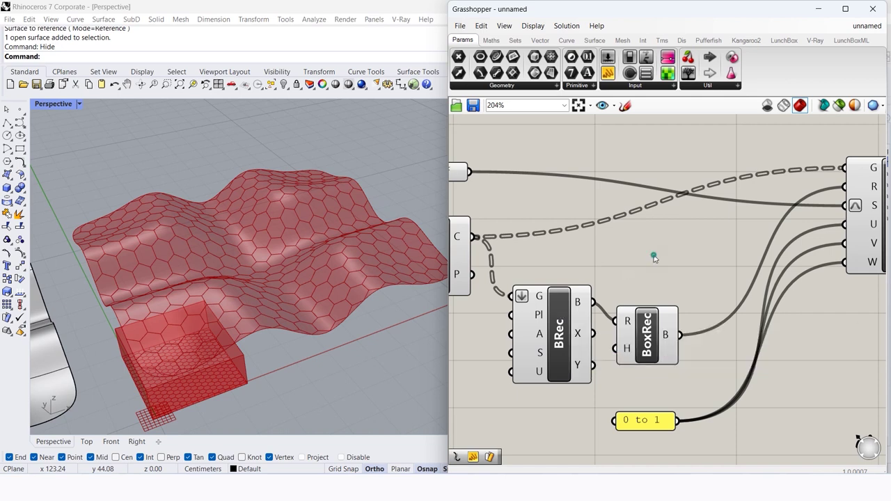
click(654, 330)
right_click(648, 328)
click(662, 347)
click(650, 261)
Look down on the morphed hexagons and rearrange the canvas beside SrfMorph
mouse_move(213, 269)
right_down()
mouse_move(201, 302)
mouse_move(209, 272)
right_up()
scroll(571, 265, down, 4)
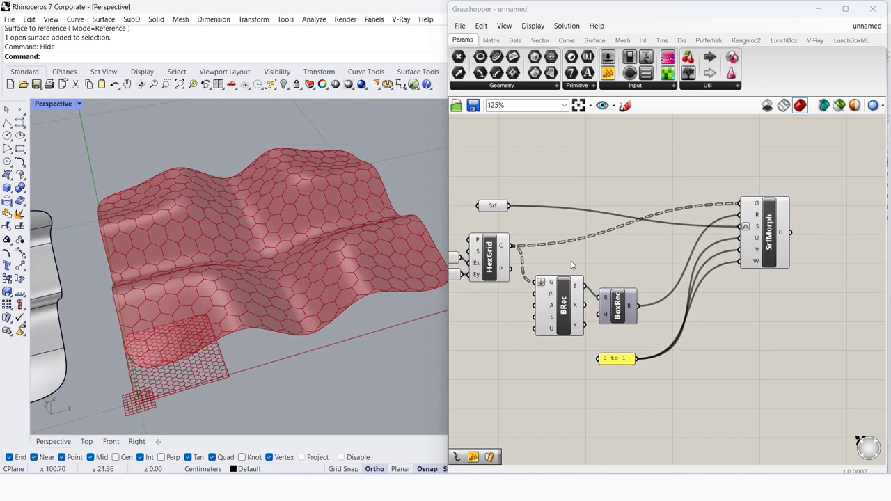
scroll(580, 258, down, 2)
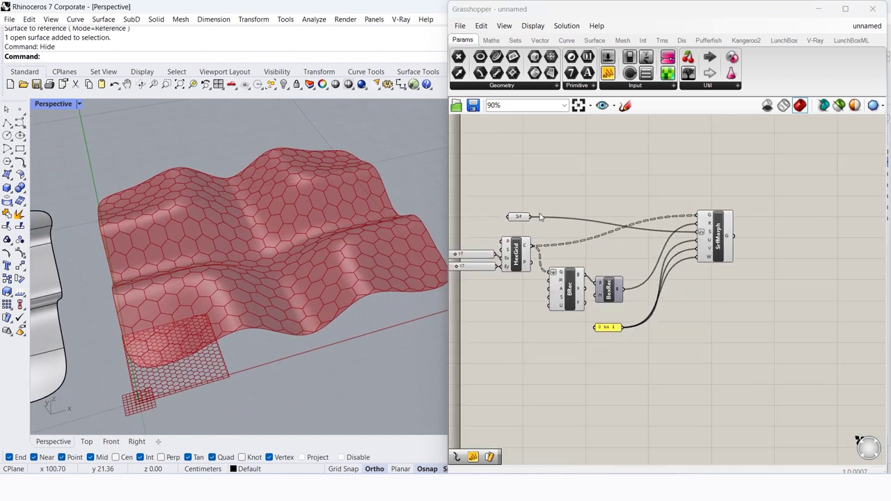
drag(518, 220, 648, 201)
mouse_move(707, 213)
right_down()
mouse_move(619, 202)
mouse_move(565, 228)
right_up()
double_click(622, 253)
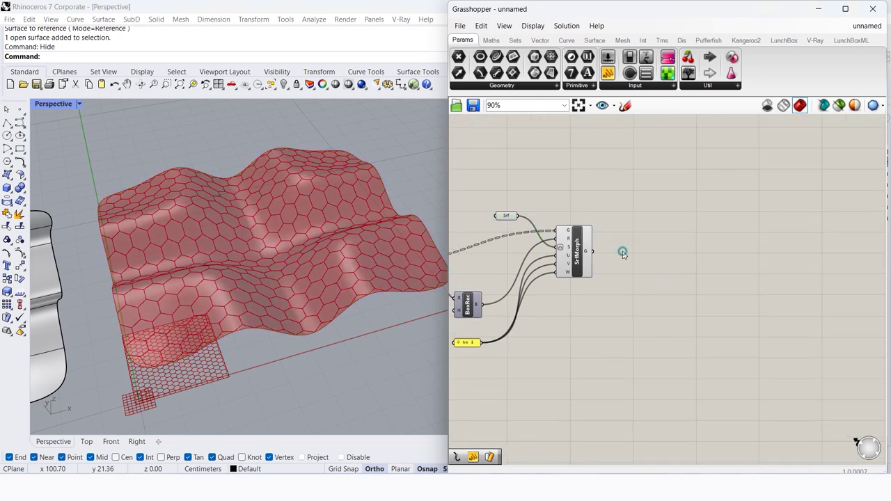
Add an Explode component fed by the morphed hexagons from SrfMorph
text(expl)
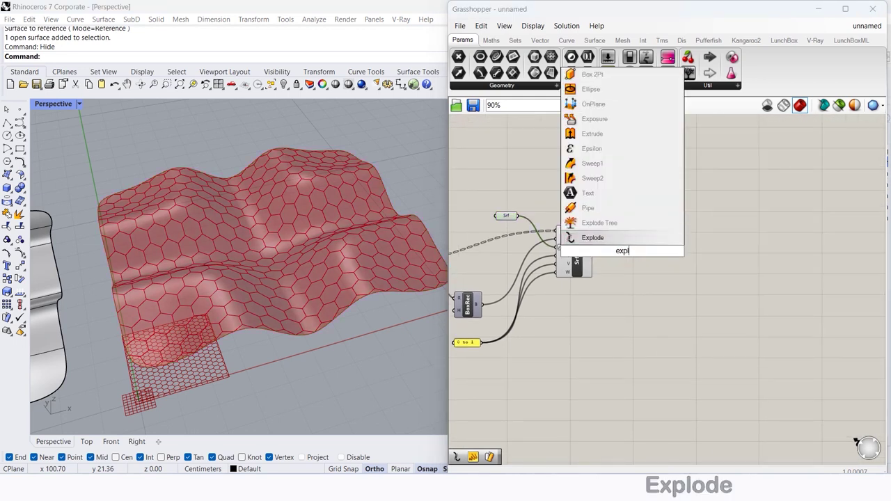
click(604, 237)
scroll(590, 253, up, 4)
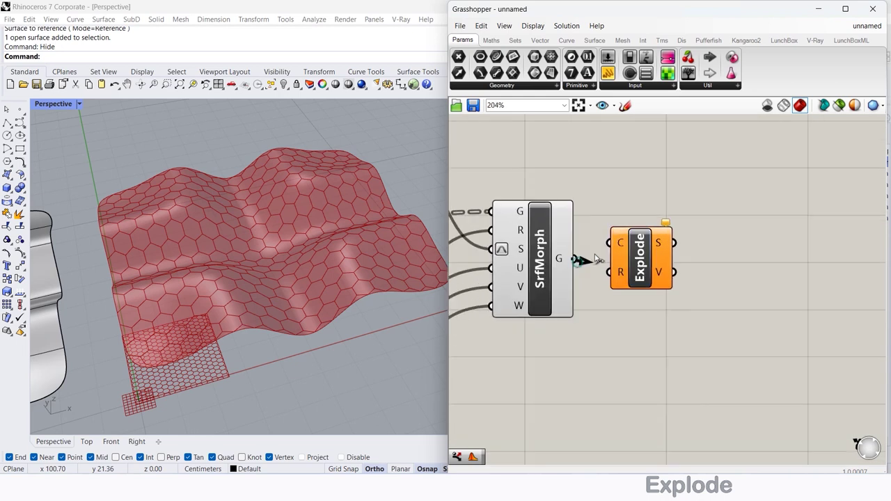
drag(575, 259, 616, 243)
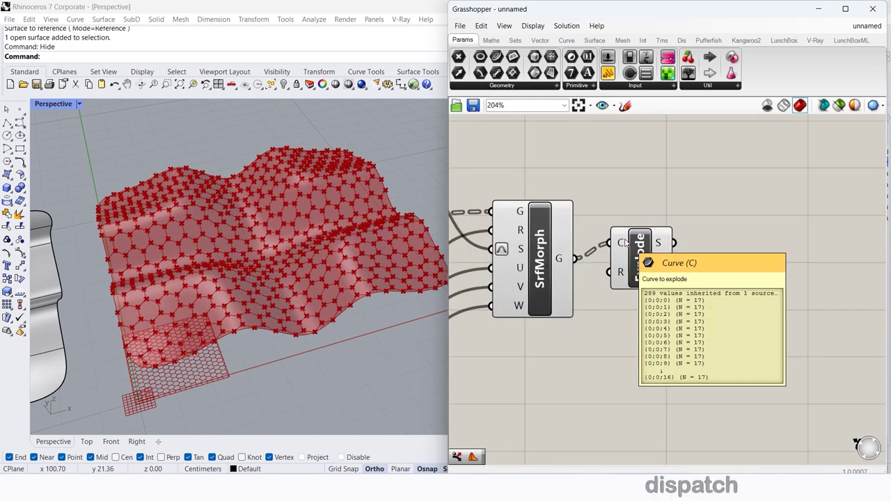
Place a Dispatch component and a Cull Duplicates component beside Explode
double_click(760, 232)
text(di)
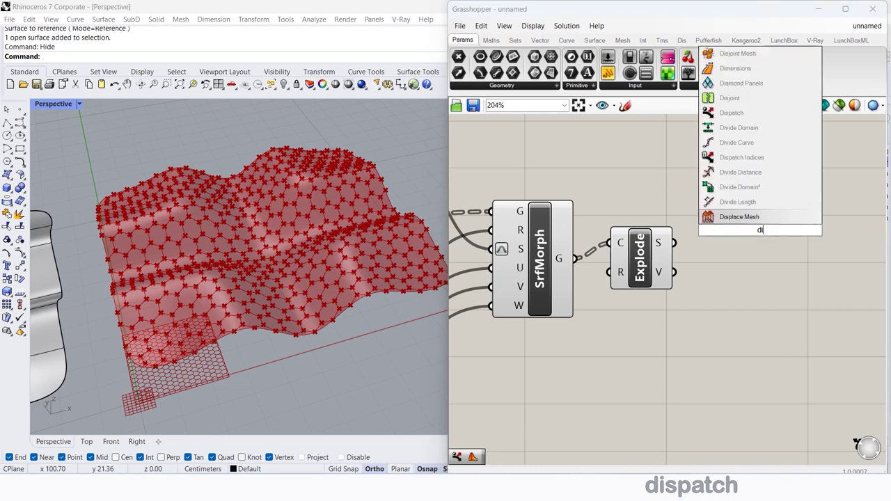
text(s)
click(738, 188)
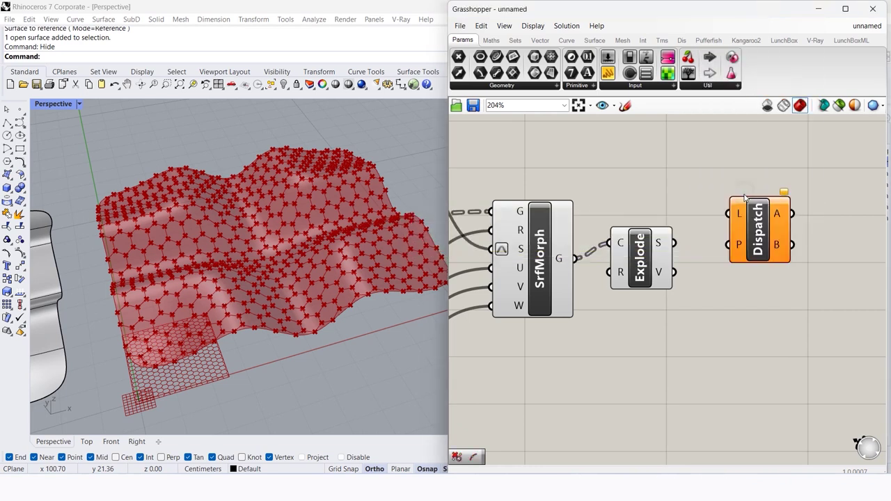
double_click(763, 322)
text(cull)
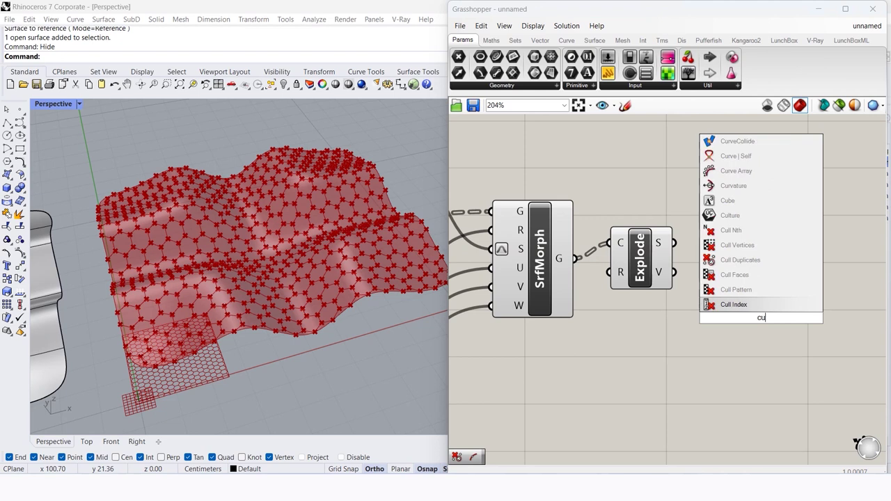
click(751, 263)
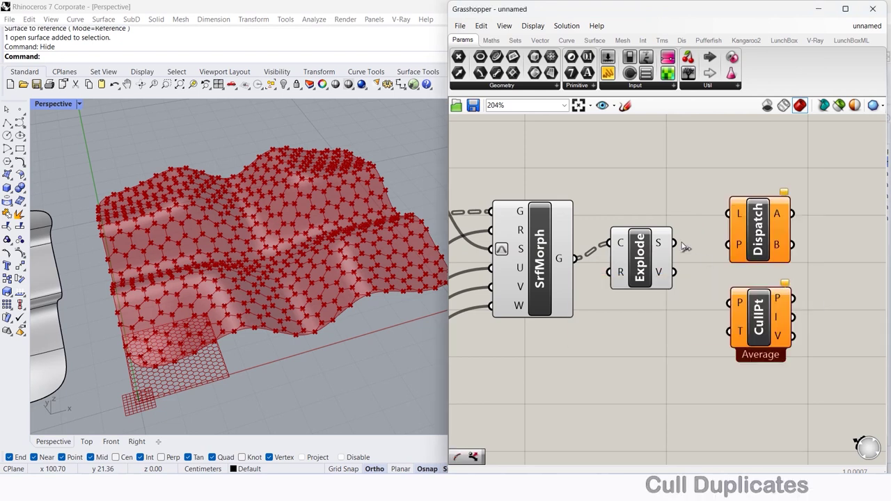
Send the exploded segments into Dispatch and the vertices into Cull Duplicates
drag(675, 243, 731, 213)
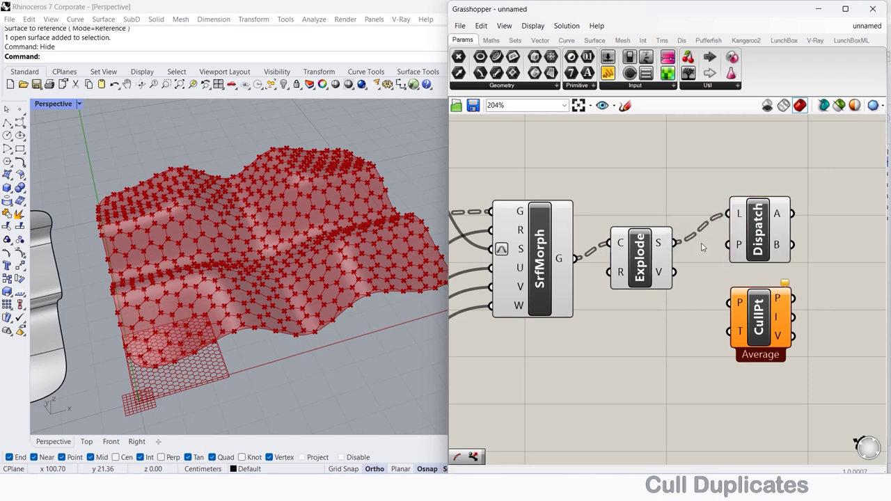
drag(675, 274, 728, 304)
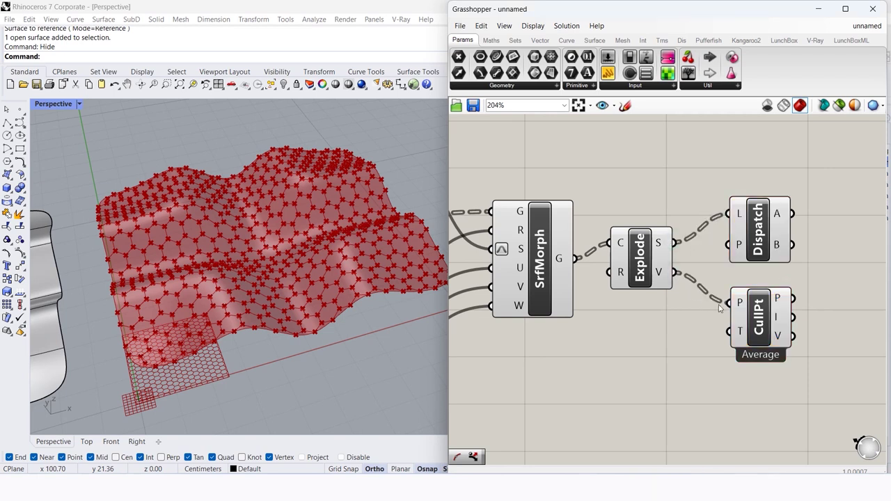
scroll(701, 308, down, 2)
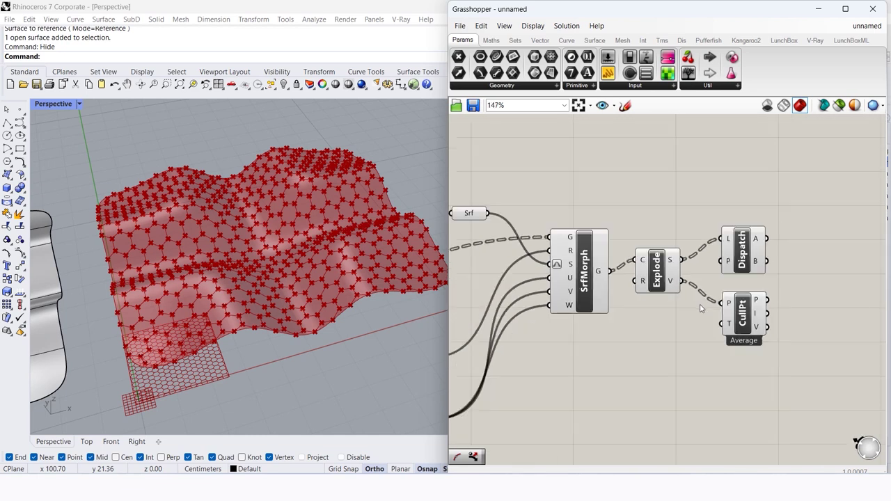
right_drag(859, 270, 712, 265)
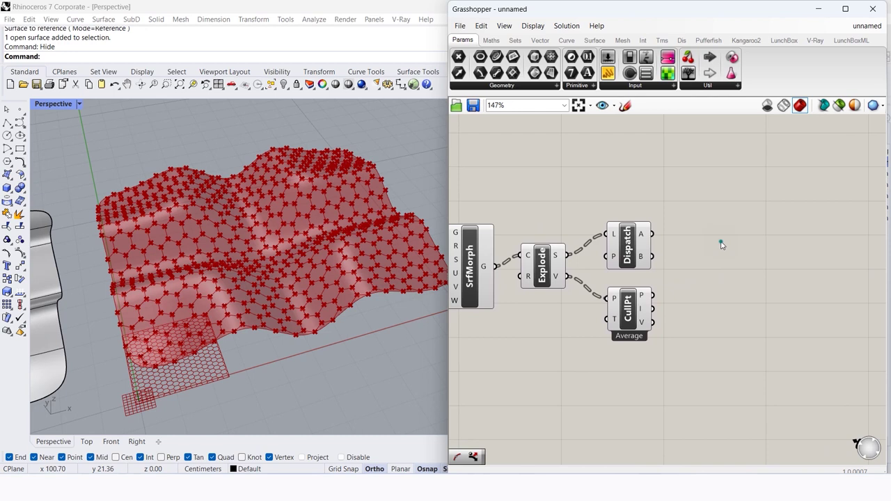
Add two Curve Middle components, one fed by each Dispatch output list
double_click(722, 244)
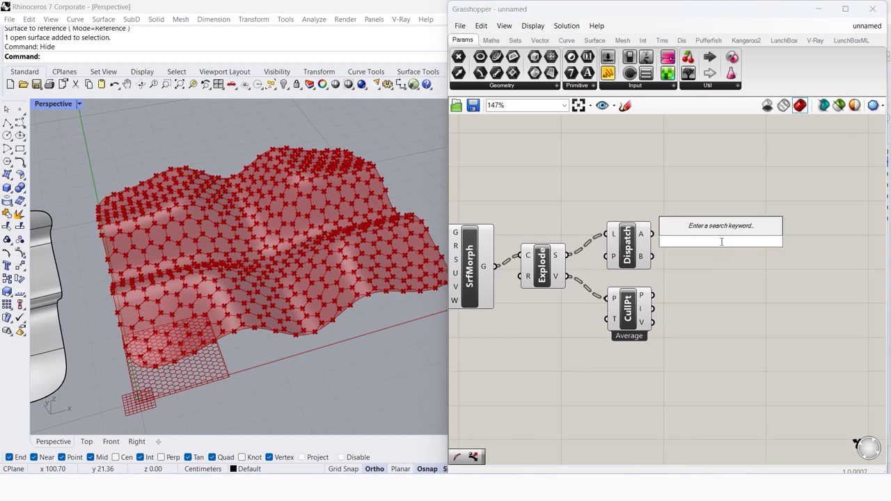
text(curve m)
key(Up)
key(Up)
key(Up)
key(Return)
scroll(715, 247, up, 2)
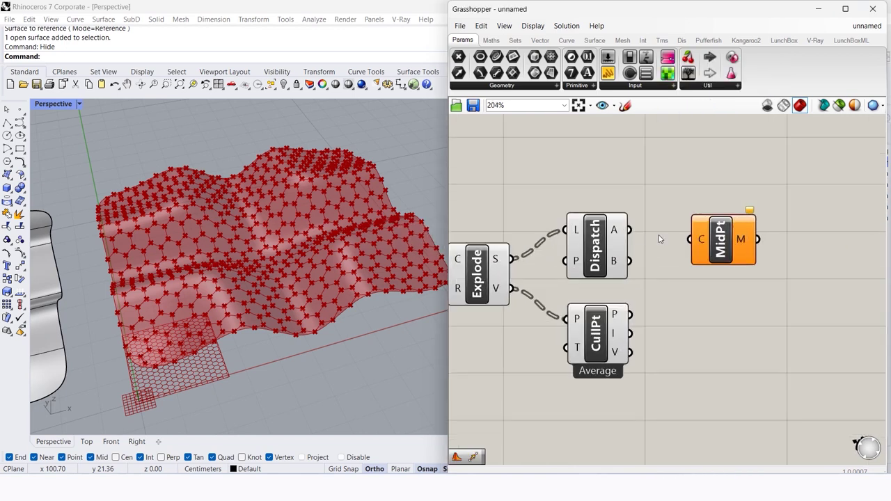
click(728, 252)
alt+drag(728, 252, 724, 312)
drag(628, 230, 689, 238)
mouse_move(628, 262)
mouse_down()
mouse_move(689, 295)
mouse_move(718, 258)
mouse_up()
shift+click(724, 239)
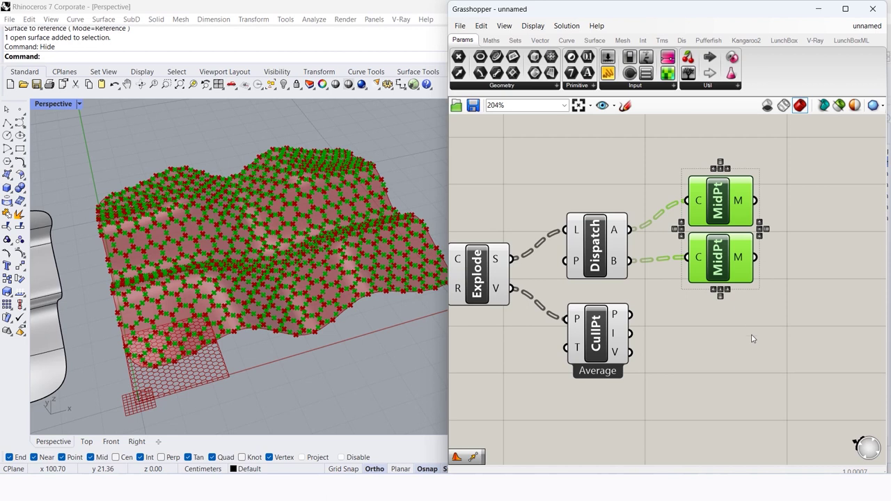
Average the culled unique vertices of each hexagon with an Average component
double_click(721, 337)
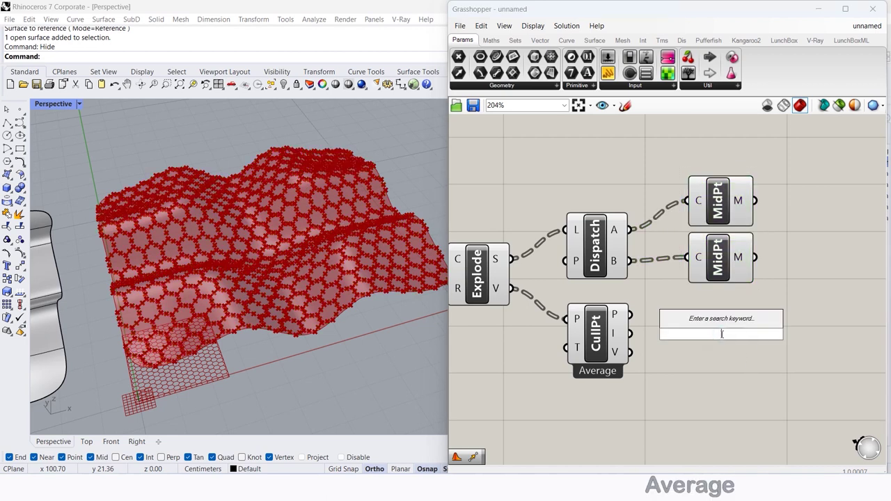
text(ave)
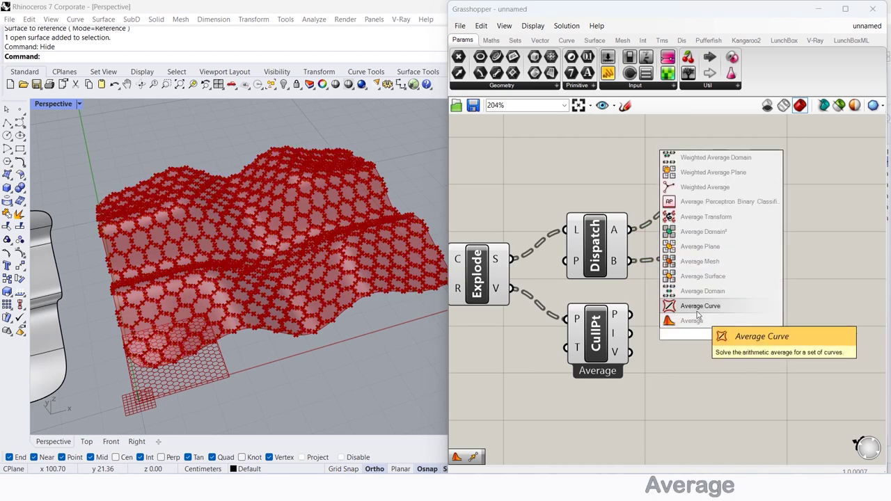
key(Return)
drag(631, 314, 693, 334)
scroll(630, 300, down, 3)
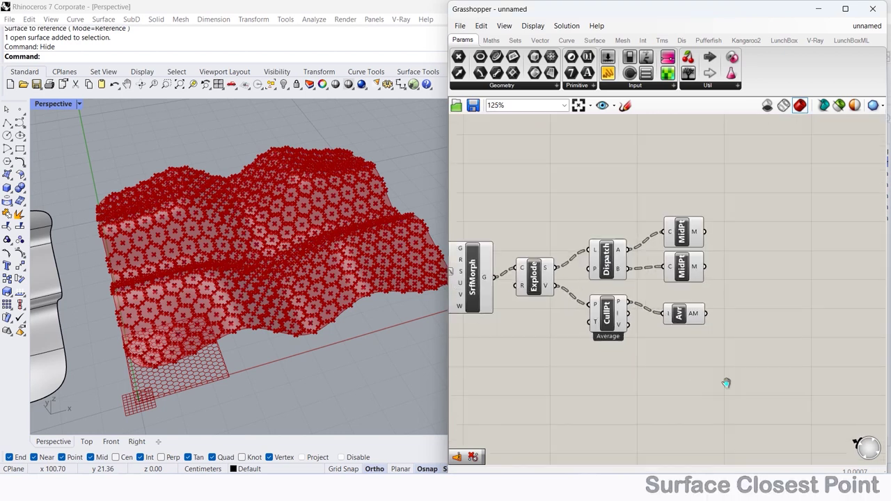
scroll(733, 390, up, 2)
Add Surface Closest Point and feed the averaged points into its P input
double_click(646, 333)
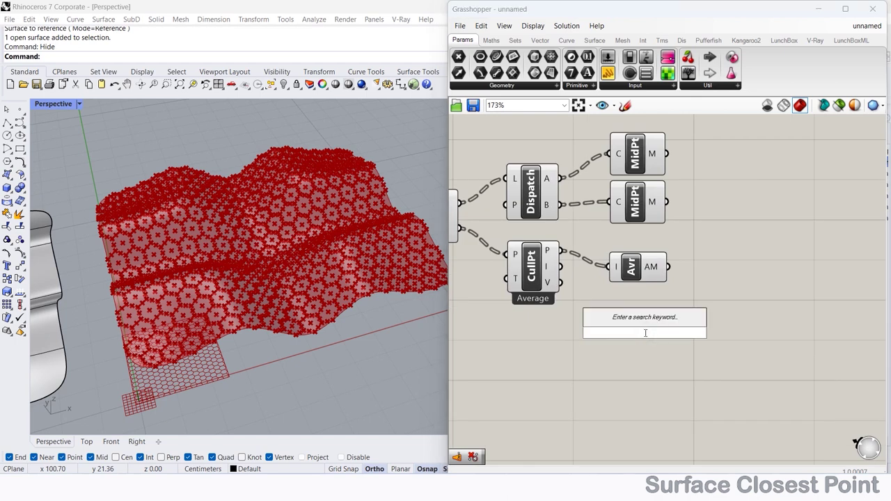
text(surface)
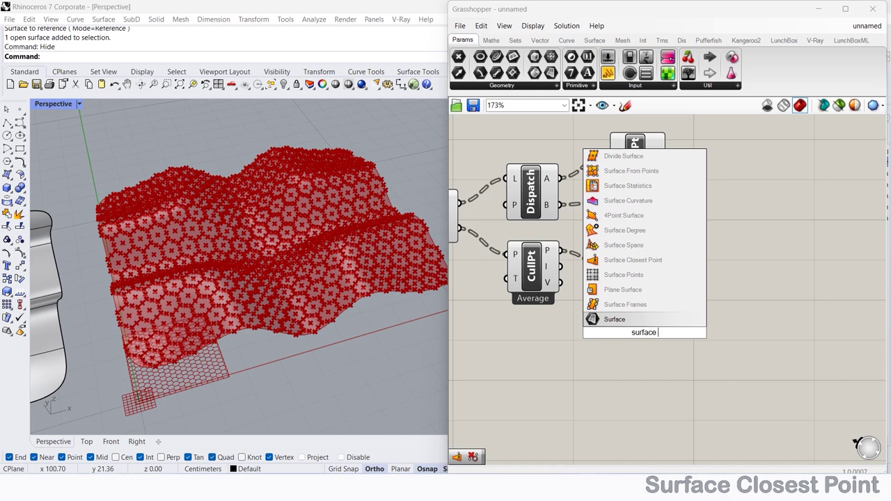
text( clo)
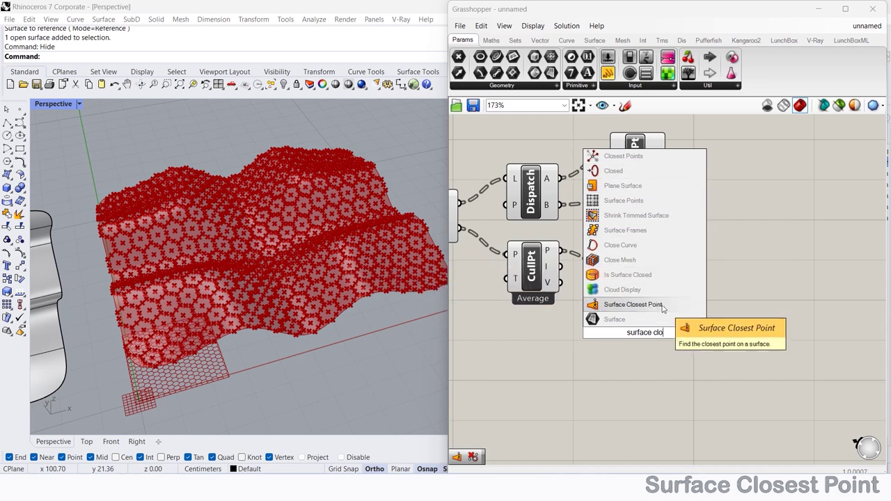
text(s)
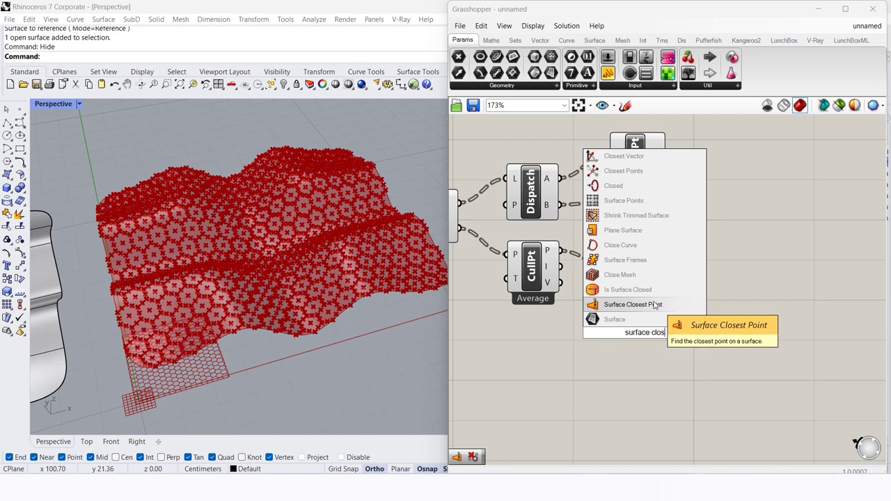
click(653, 305)
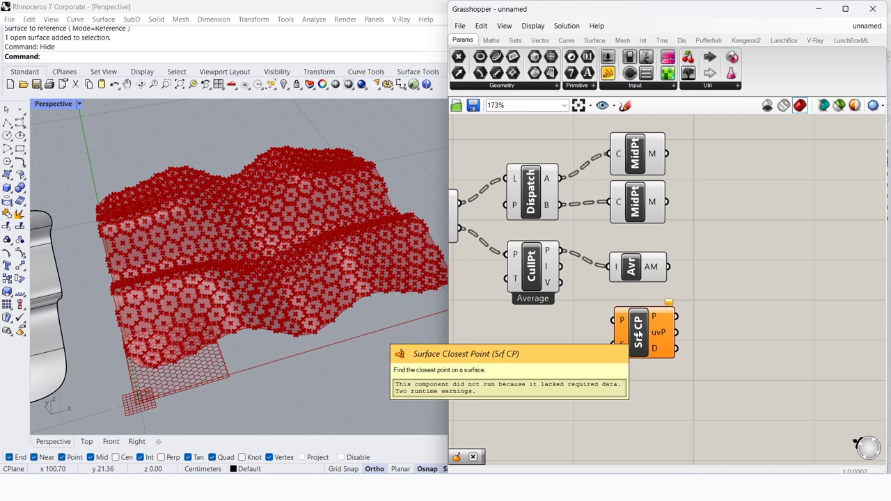
drag(642, 334, 648, 341)
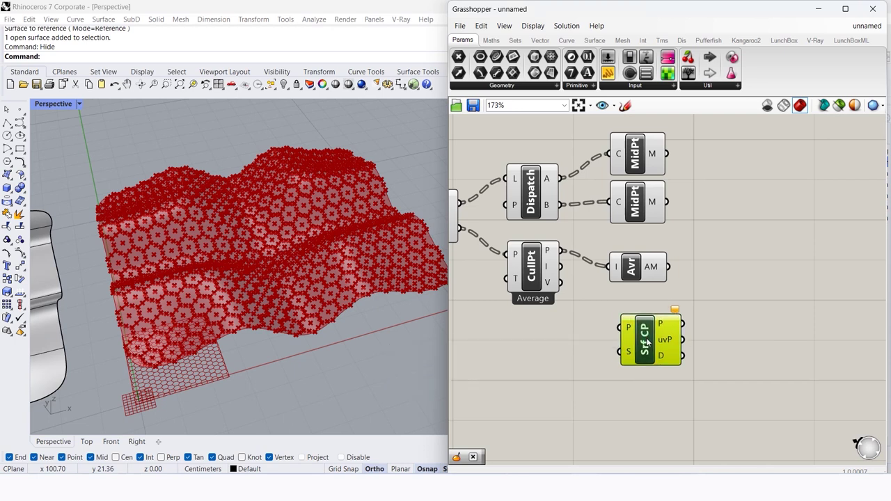
drag(647, 341, 726, 338)
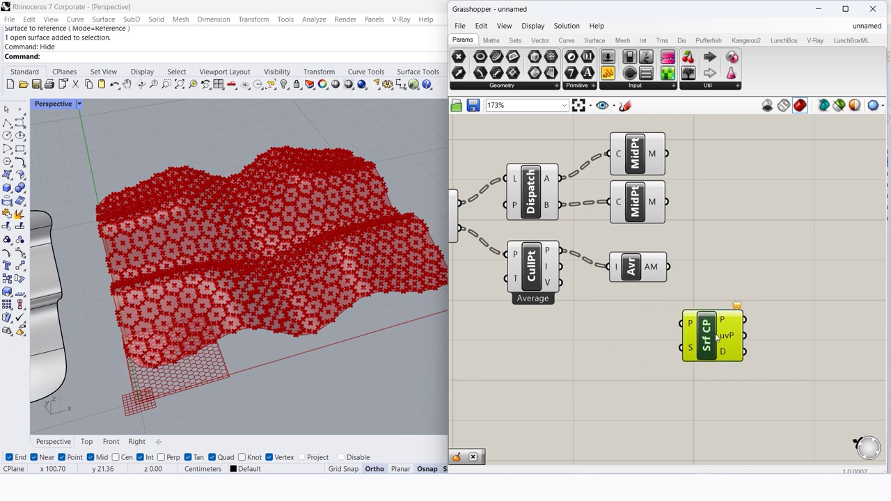
drag(668, 266, 707, 327)
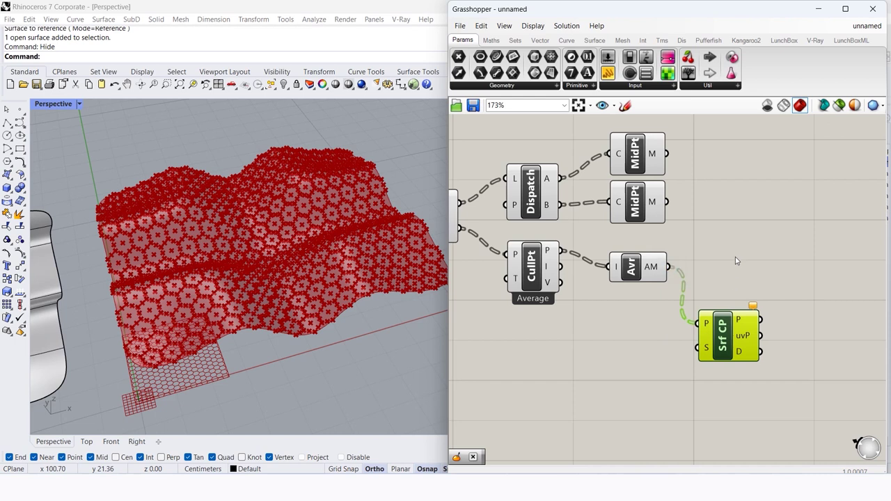
right_drag(758, 249, 648, 273)
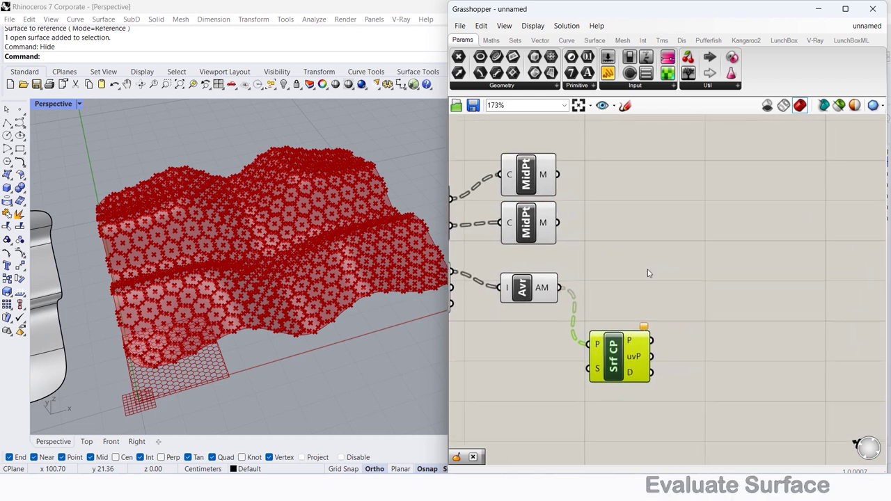
Add Evaluate Surface and connect Srf CP's uv parameters to its uv input
double_click(745, 374)
text(e)
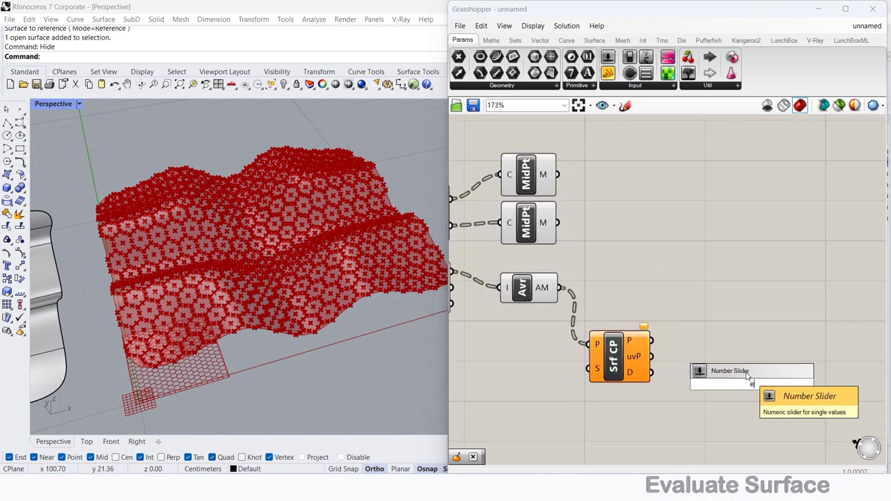
text(val)
click(738, 339)
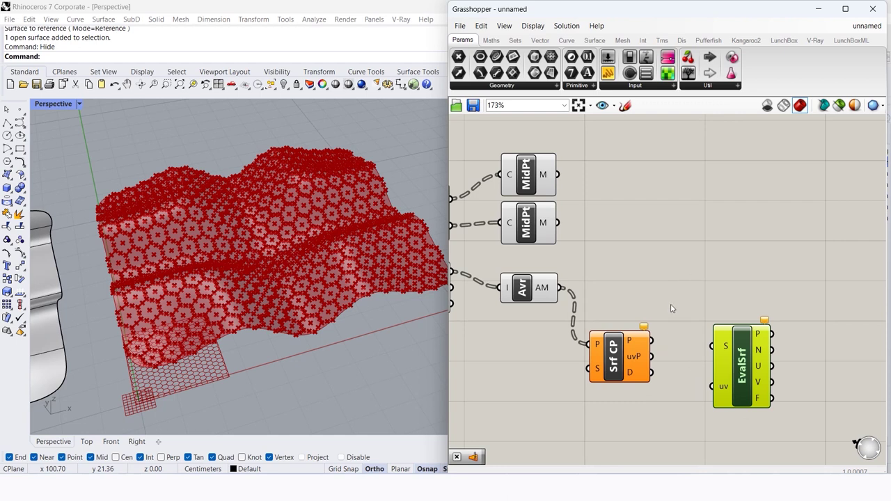
mouse_move(646, 353)
mouse_down()
mouse_move(702, 385)
mouse_move(731, 343)
mouse_up()
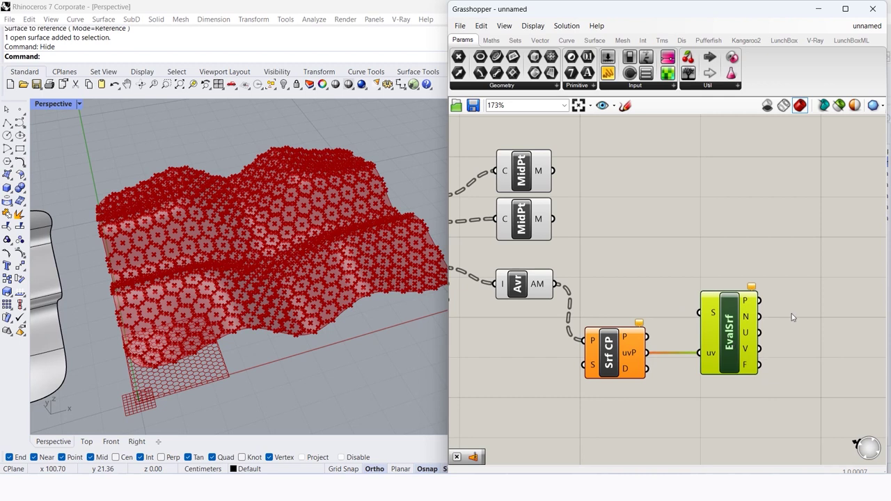
Route the wavy surface through a relay into both EvalSrf and Srf CP S inputs
scroll(766, 310, down, 3)
drag(471, 242, 729, 308)
scroll(669, 306, up, 3)
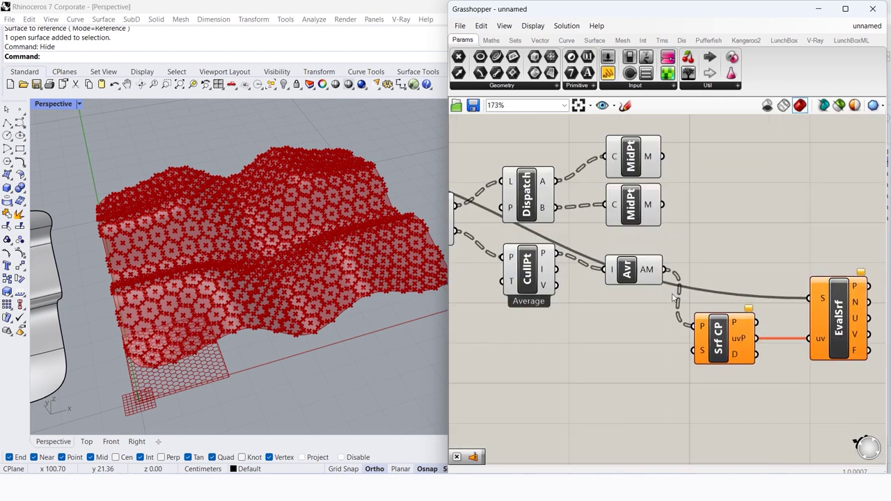
double_click(696, 296)
mouse_move(696, 295)
mouse_down()
mouse_move(594, 358)
mouse_move(569, 338)
mouse_up()
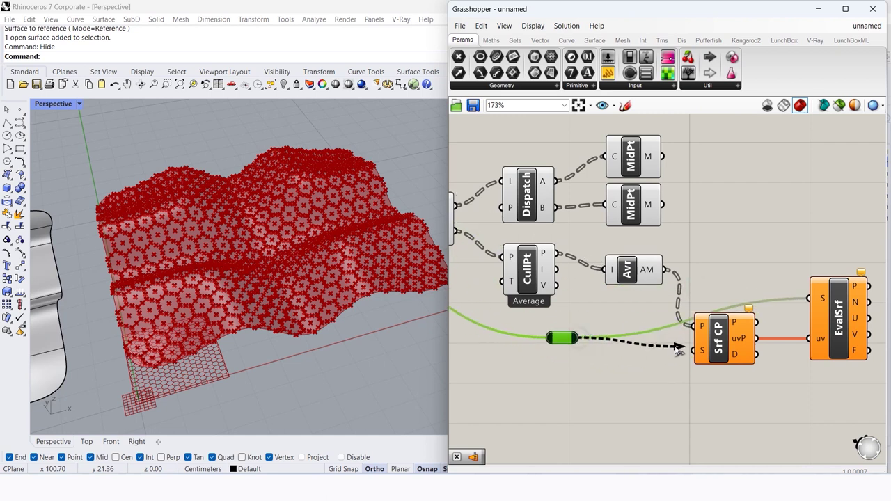
scroll(668, 279, down, 3)
scroll(681, 259, up, 3)
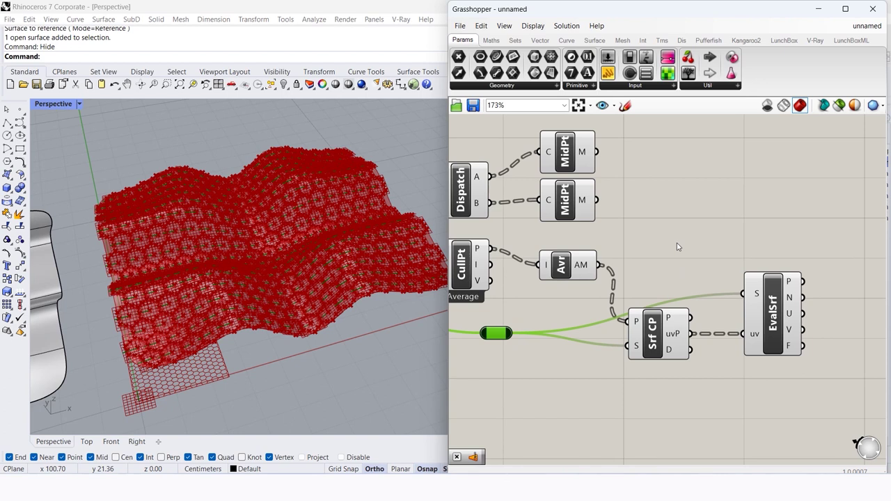
scroll(640, 248, down, 1)
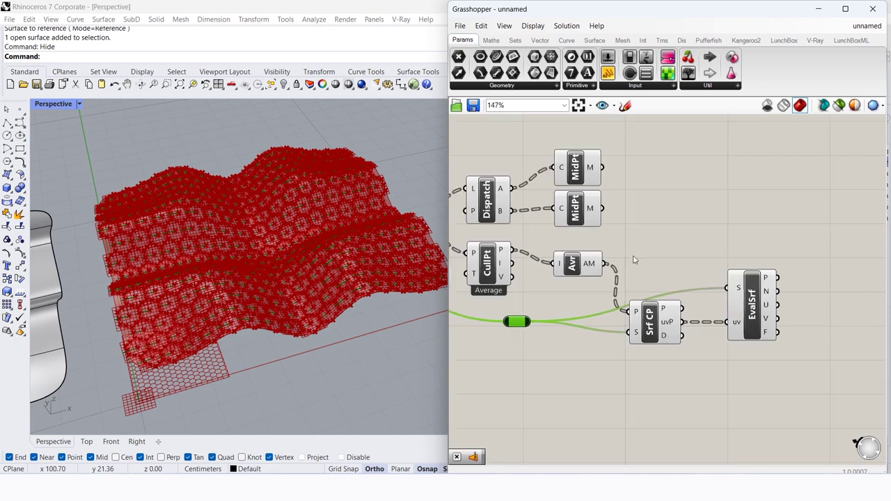
right_drag(774, 312, 667, 313)
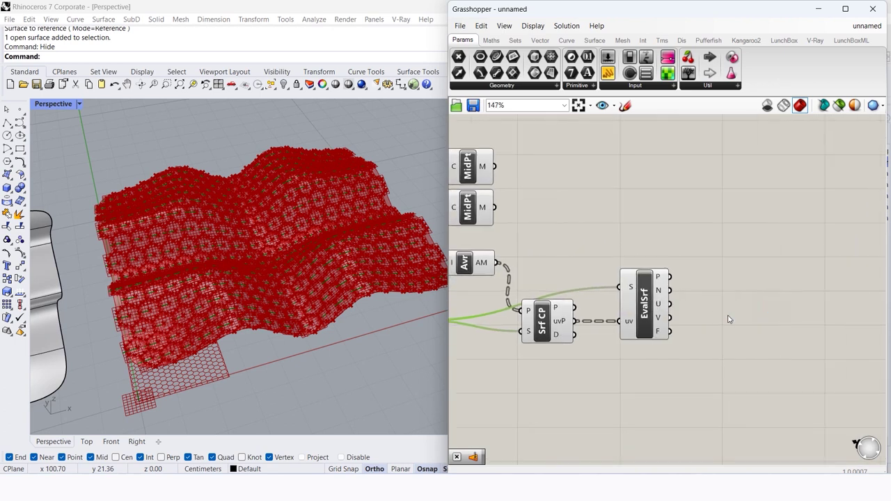
Add a Multiplication component with EvalSrf's normals in its A input
double_click(728, 316)
text(mul)
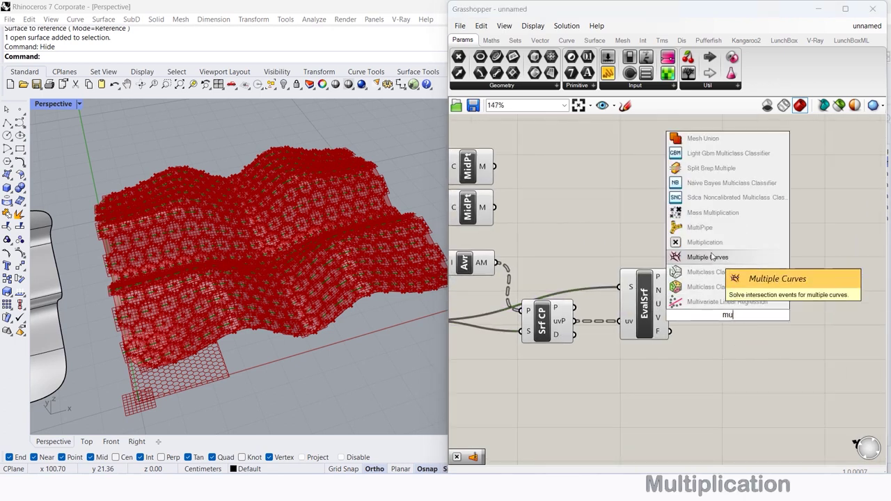
key(Return)
drag(728, 322, 741, 317)
drag(670, 291, 717, 303)
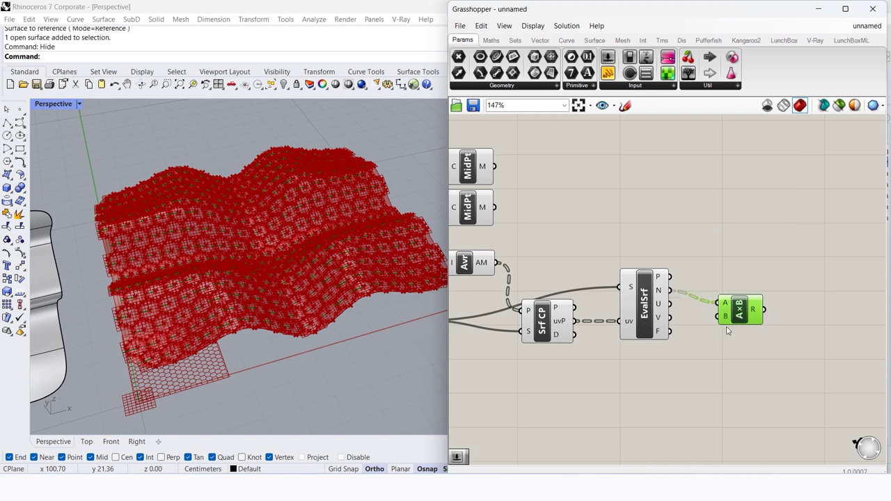
Create a 1.05 number slider and wire it into the multiplier's B input
double_click(692, 361)
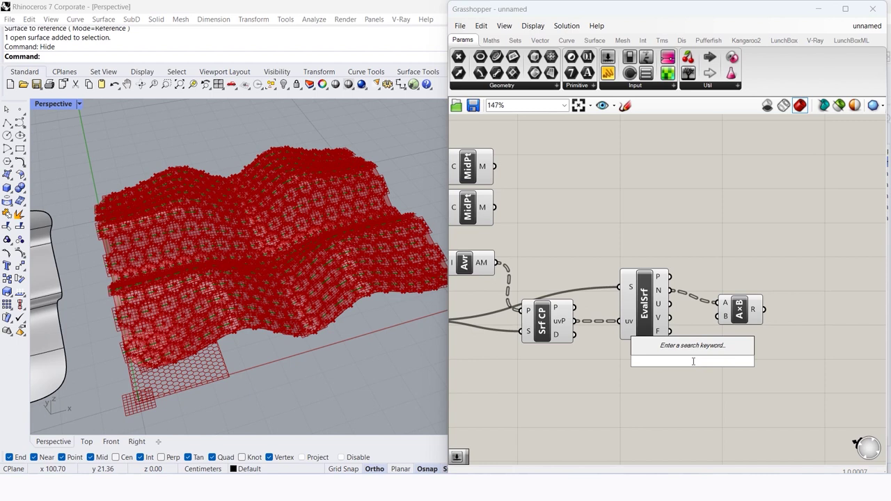
text(1.05)
key(Return)
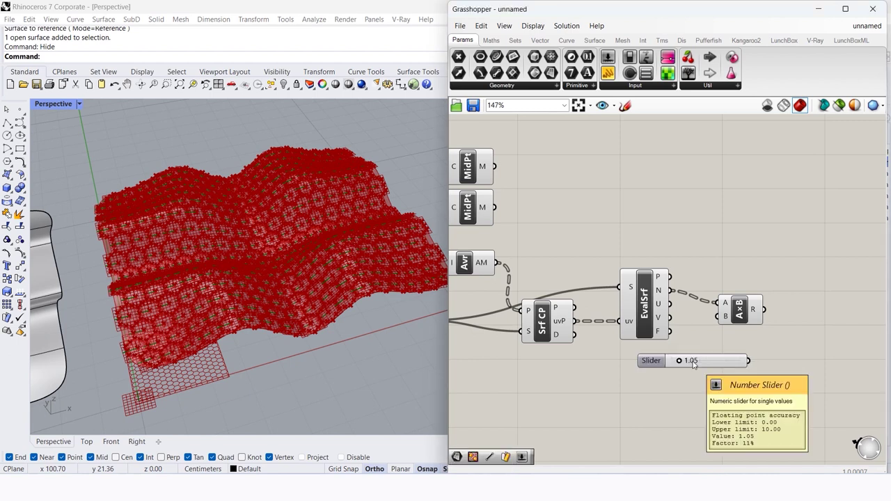
mouse_move(743, 353)
mouse_down()
mouse_move(721, 319)
mouse_move(794, 321)
mouse_up()
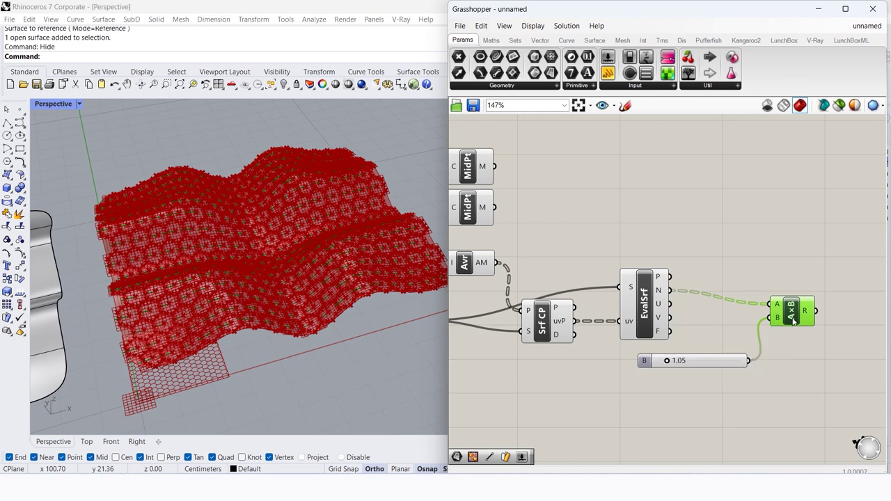
Place Move components beside the multiplication result
right_drag(869, 314, 637, 328)
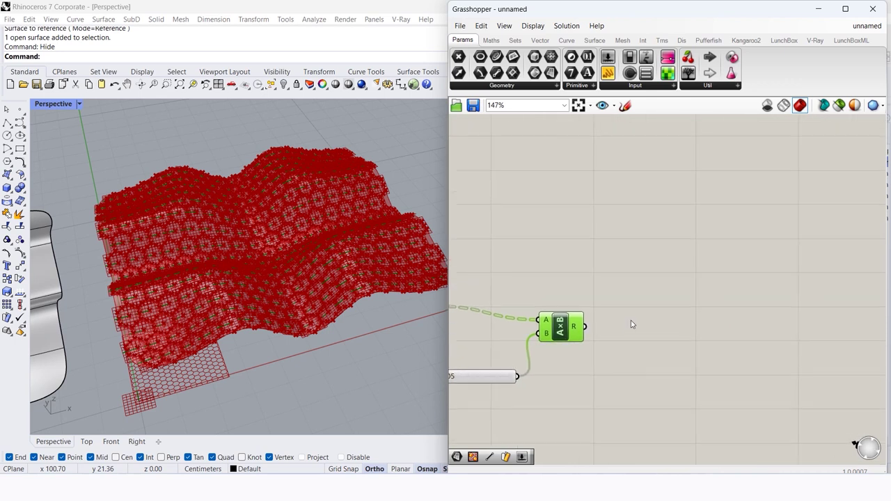
double_click(642, 307)
text(mov)
click(630, 265)
mouse_move(633, 309)
mouse_down()
mouse_move(639, 275)
mouse_move(632, 325)
mouse_up()
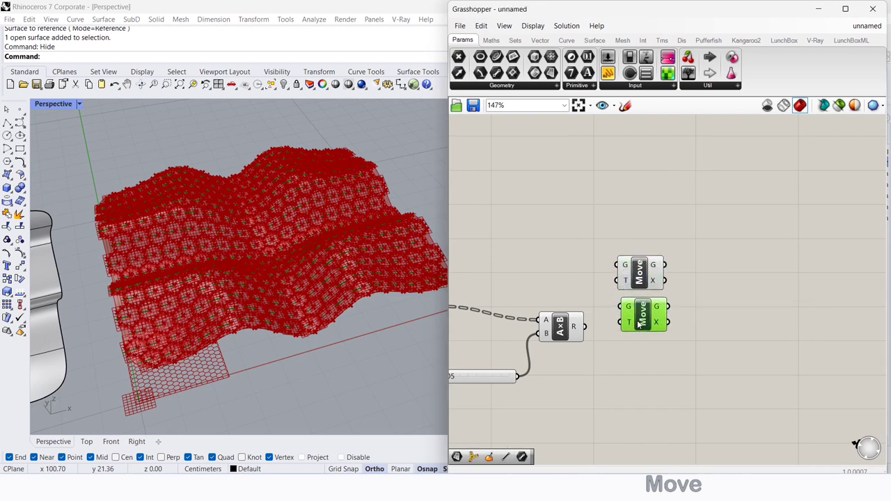
Give the lower Move's T input a -x expression to reverse its vector
right_click(626, 323)
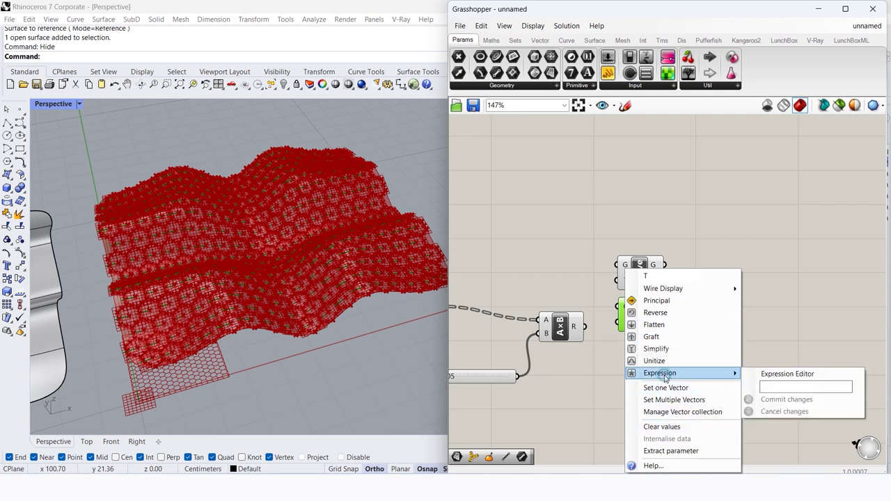
click(764, 386)
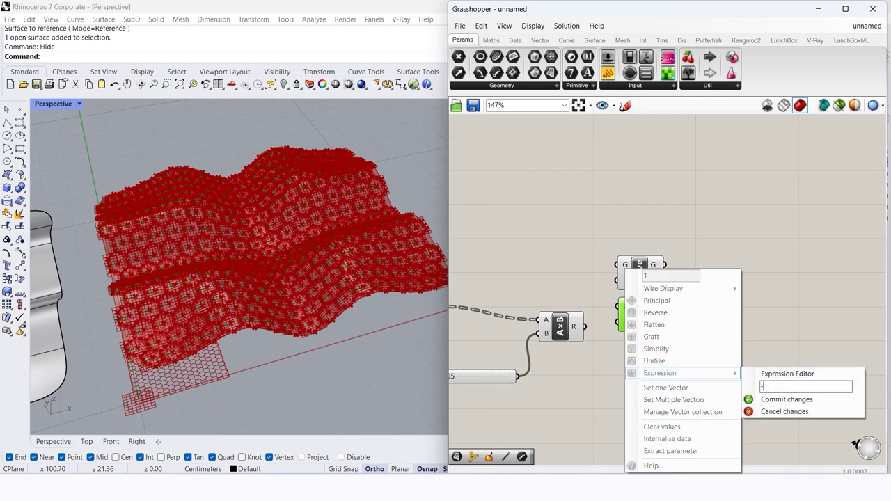
click(769, 400)
Reposition both Move components up and to the right
drag(644, 337, 684, 238)
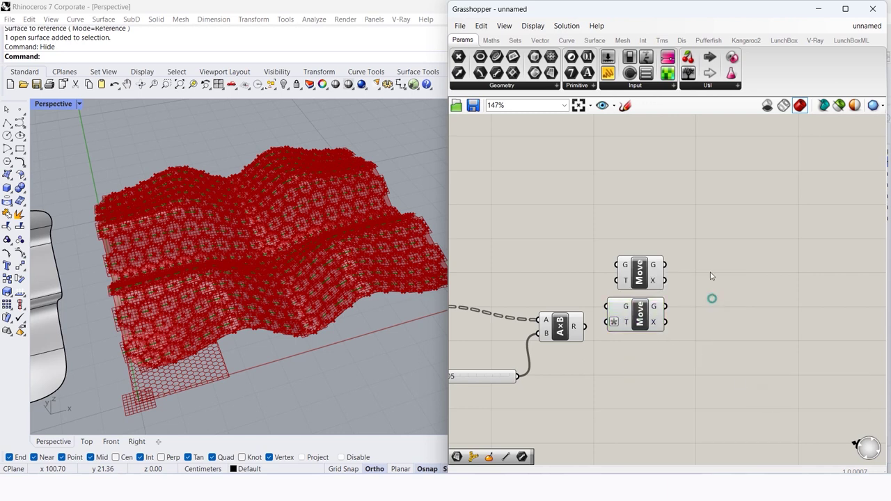
drag(635, 319, 674, 285)
click(722, 329)
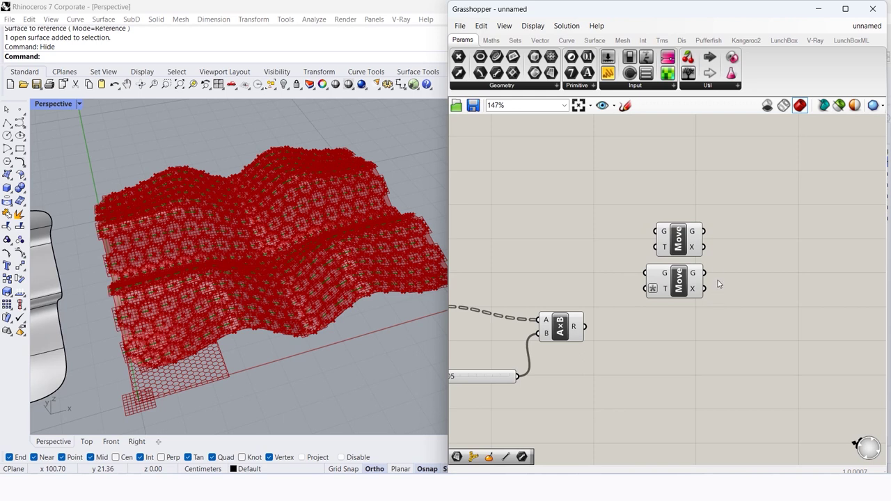
scroll(719, 283, down, 3)
right_drag(760, 273, 778, 270)
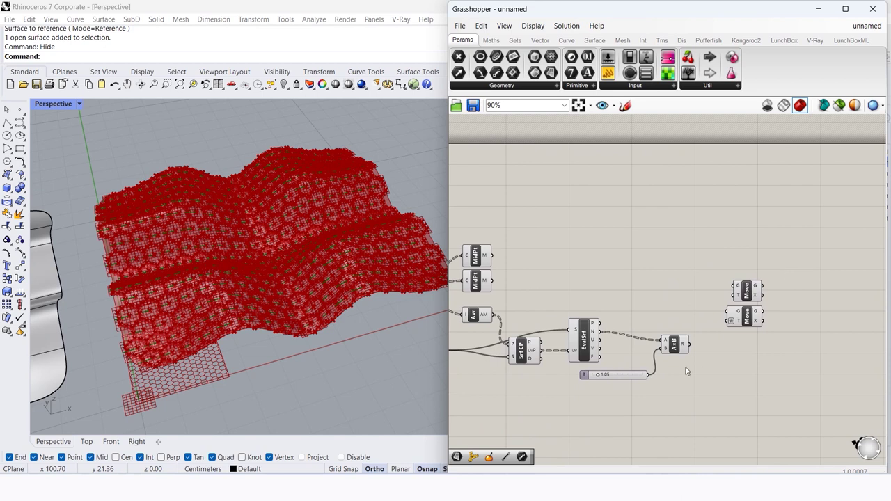
Wire the scaled normals and averaged centre points into both Move components' T and G inputs
scroll(692, 371, up, 3)
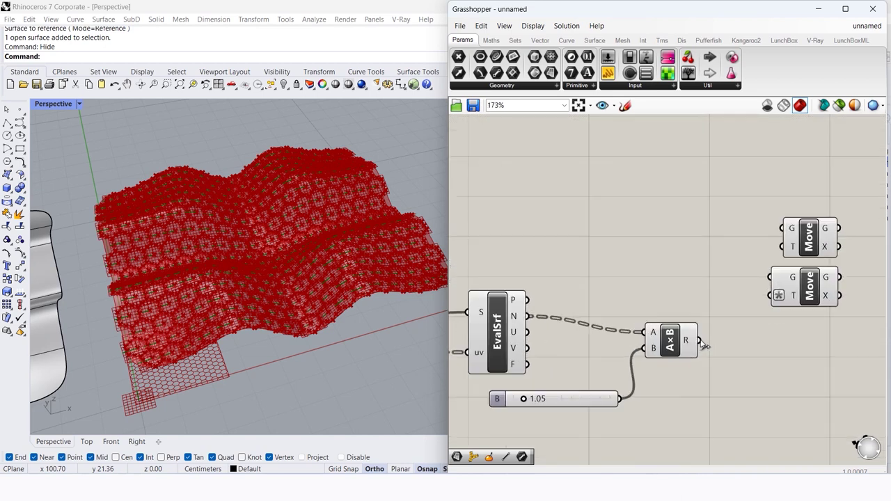
drag(700, 341, 783, 247)
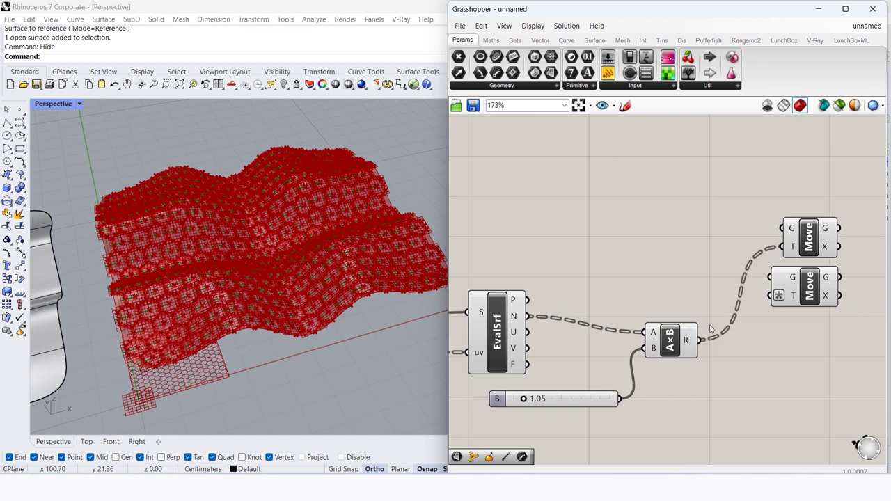
drag(702, 341, 772, 296)
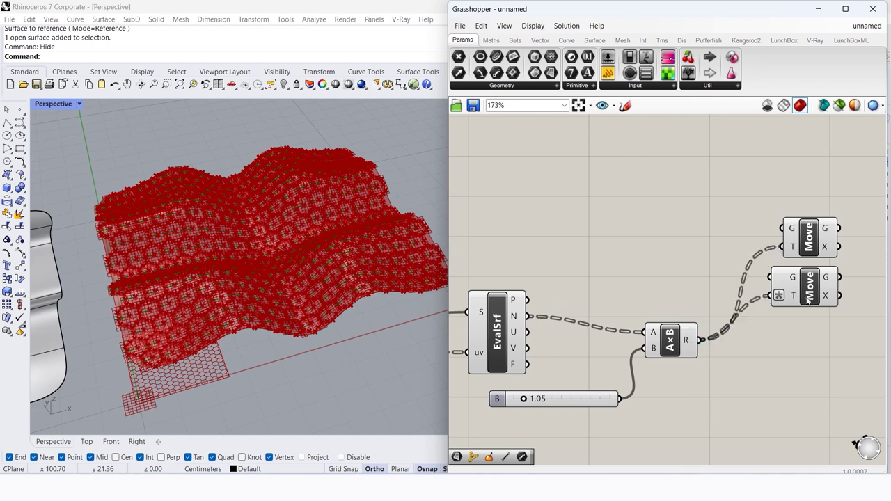
scroll(642, 274, down, 2)
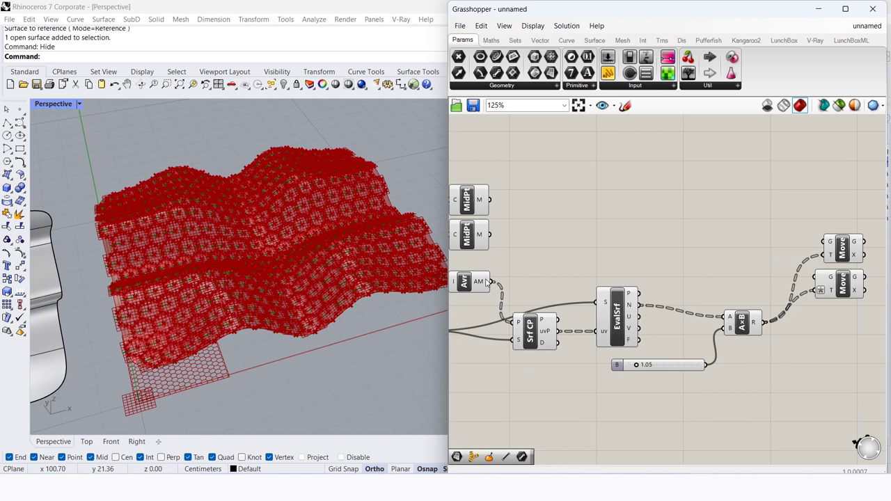
drag(493, 282, 824, 242)
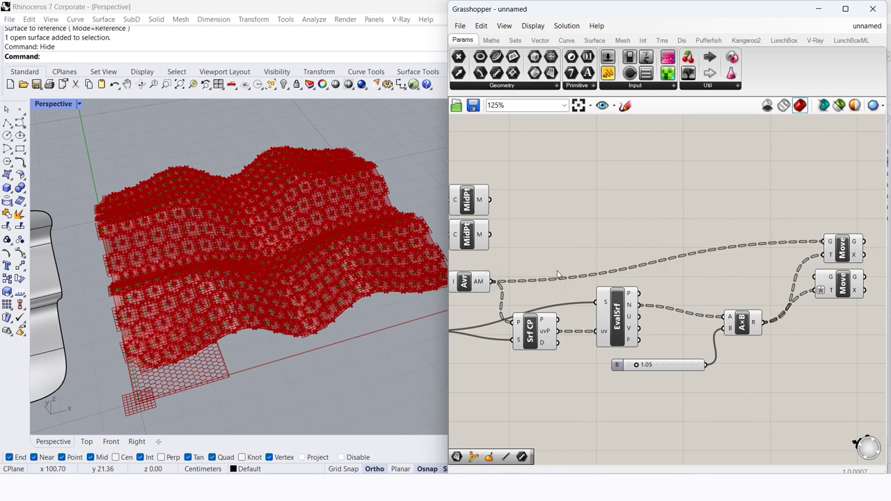
drag(493, 282, 814, 277)
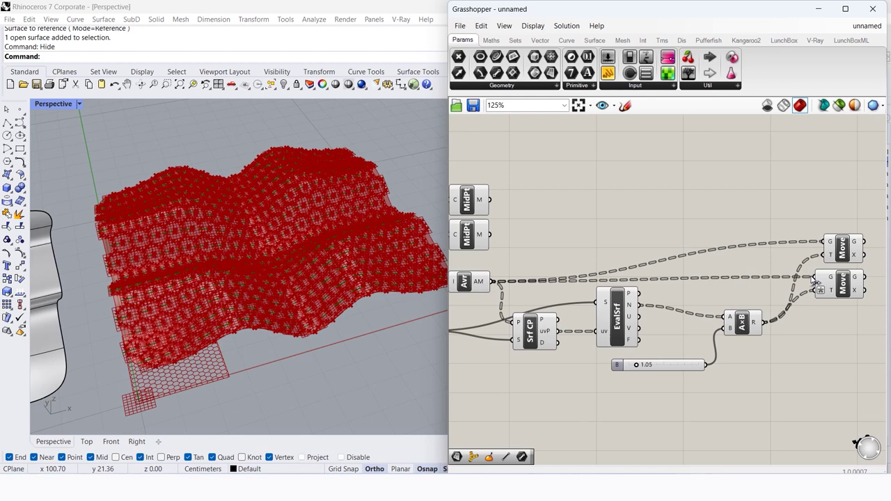
Orbit the Perspective view to see the surface from below and open the component search
mouse_move(361, 243)
right_down()
mouse_move(355, 327)
mouse_move(328, 279)
mouse_move(327, 302)
mouse_move(324, 265)
mouse_move(334, 279)
right_up()
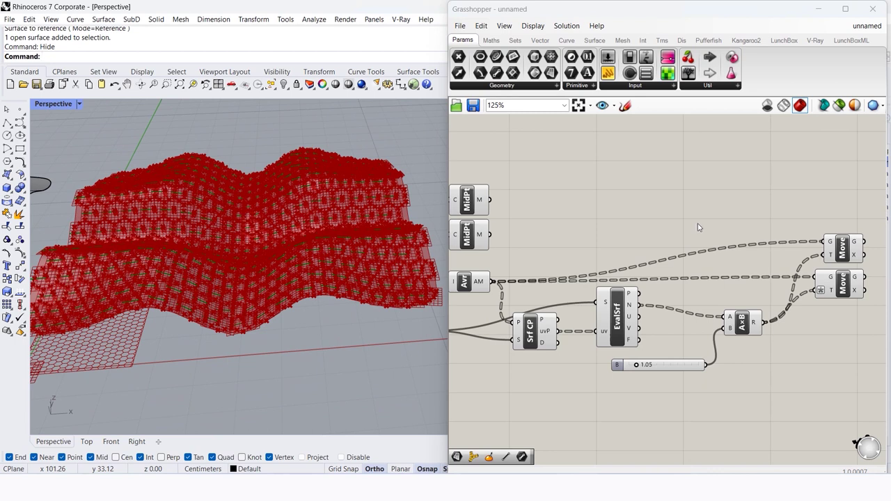
scroll(699, 228, down, 3)
double_click(749, 238)
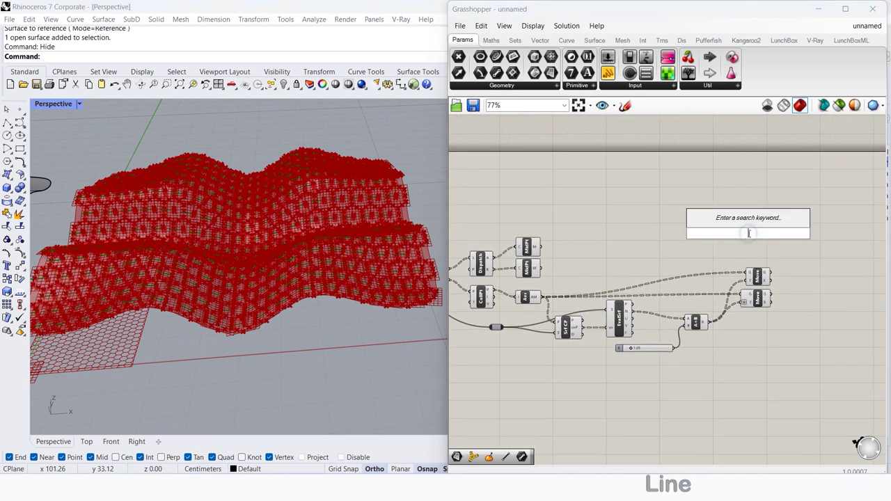
Place two Line components and move both MidPt components next to them
text(li)
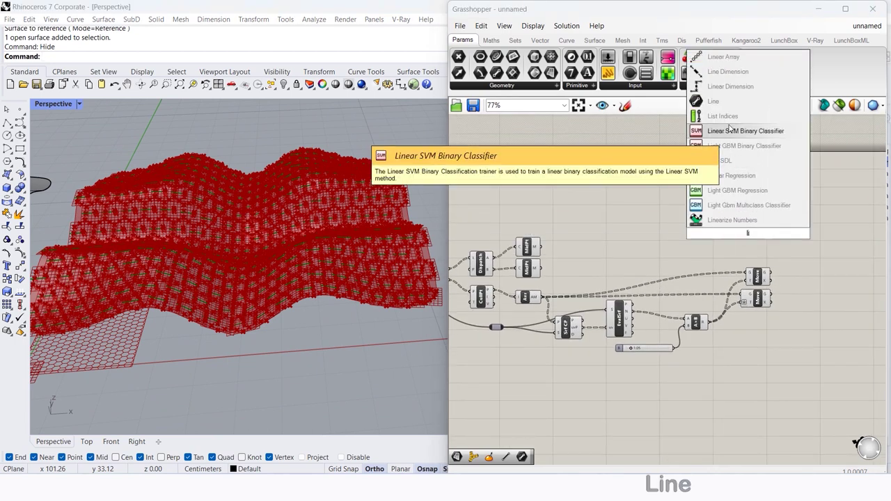
text(ne)
click(725, 208)
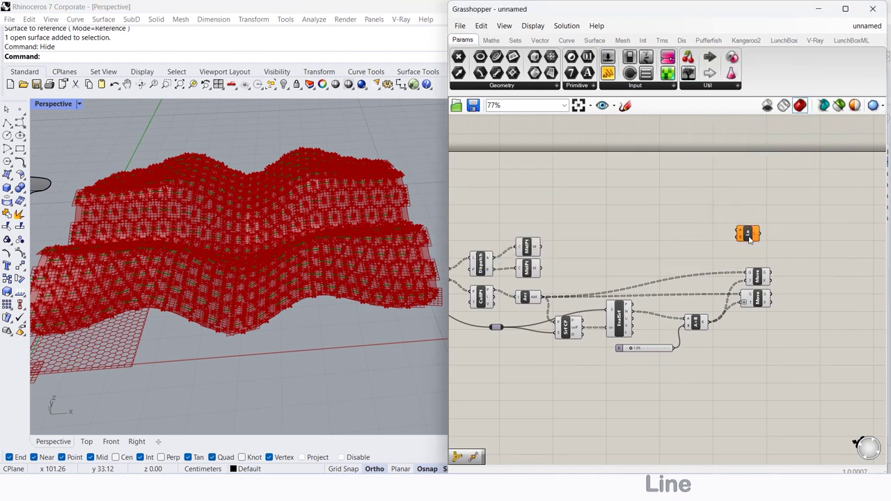
scroll(749, 237, up, 3)
alt+drag(749, 239, 749, 269)
mouse_move(795, 201)
mouse_down()
mouse_move(740, 253)
mouse_move(835, 259)
mouse_up()
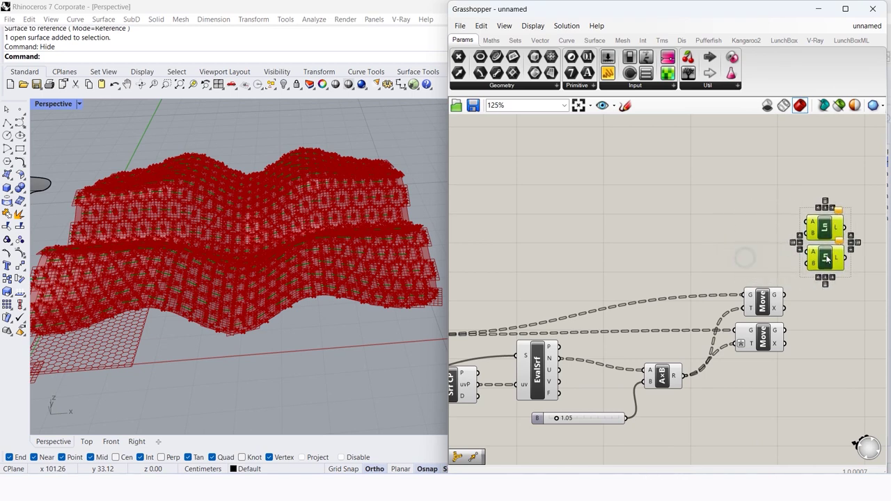
scroll(753, 223, down, 2)
mouse_move(573, 219)
mouse_down()
mouse_move(528, 278)
mouse_move(731, 228)
mouse_up()
right_drag(802, 242, 760, 242)
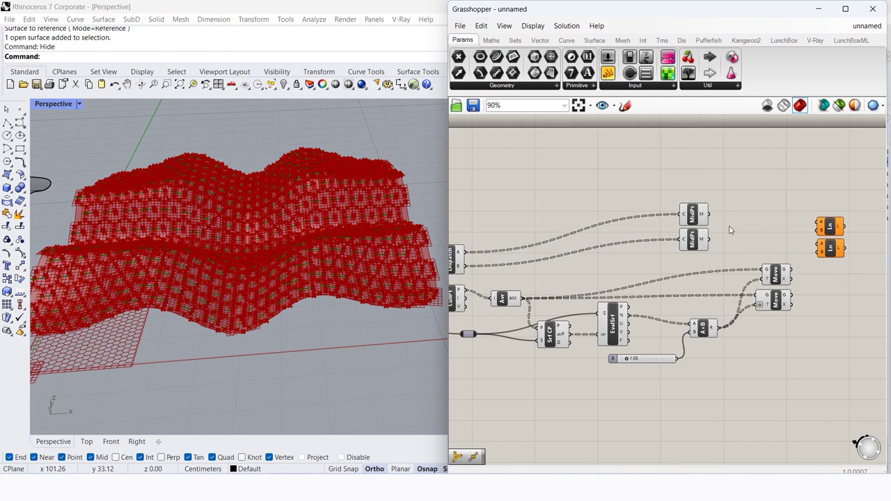
Connect each MidPt output to a Line's A and each Move output to its B
drag(759, 222, 796, 228)
drag(710, 239, 820, 252)
scroll(755, 285, up, 2)
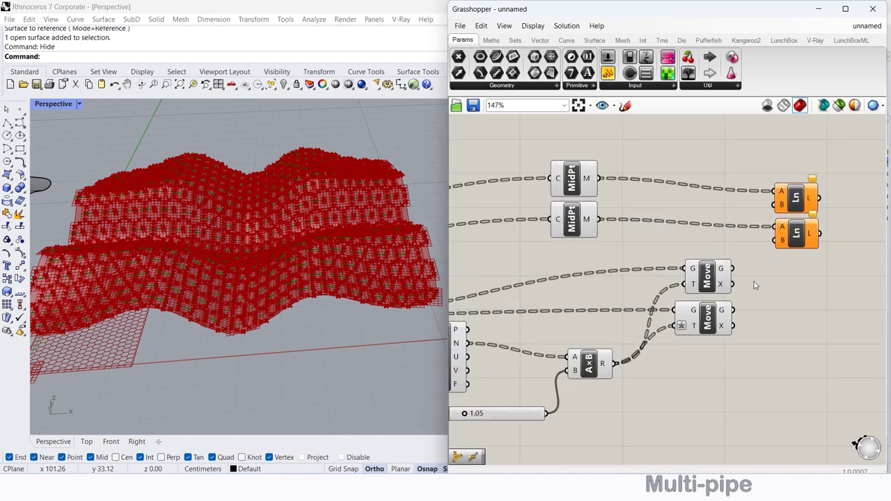
drag(764, 248, 772, 217)
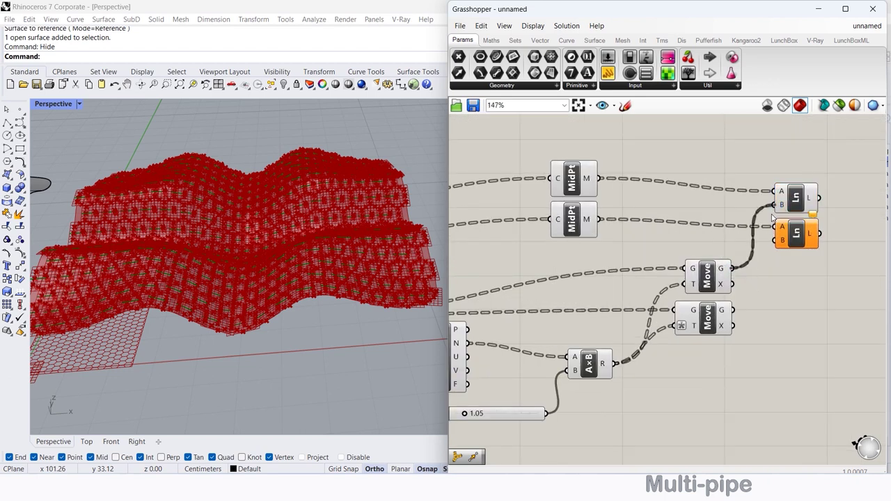
drag(733, 310, 775, 240)
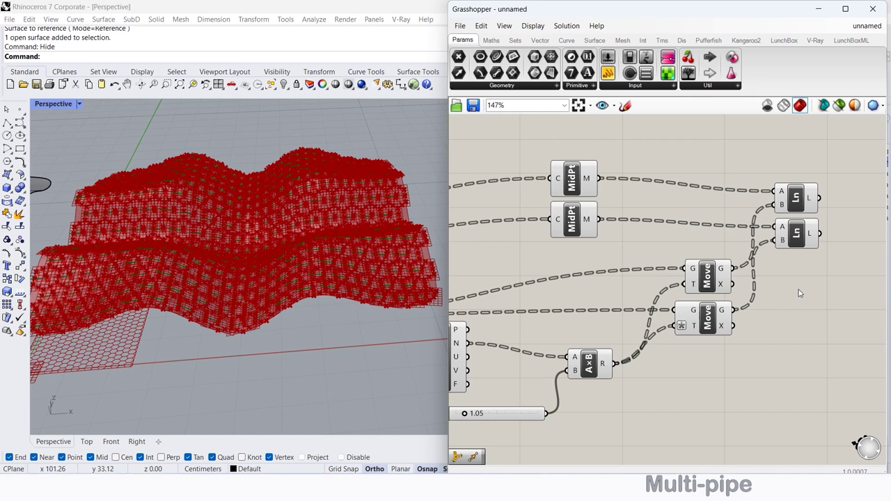
right_drag(798, 290, 665, 293)
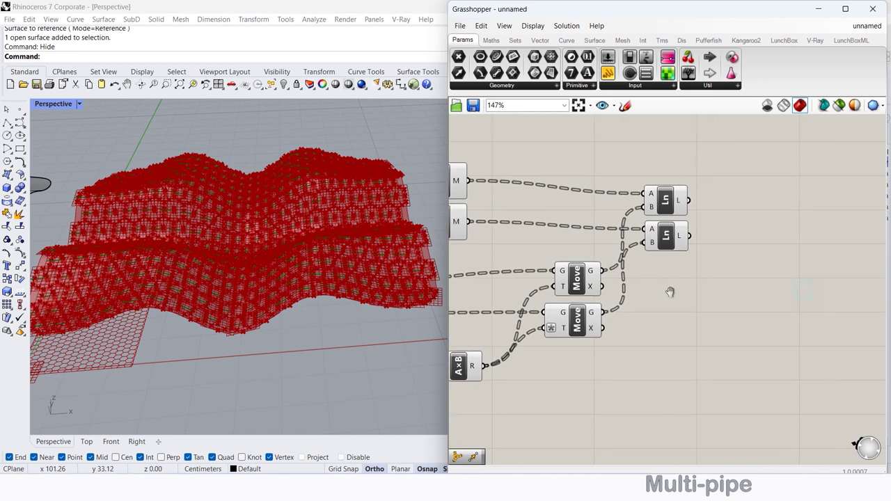
Add a MultiPipe component with both Line outputs in its Curves input
double_click(749, 249)
text(mult)
click(724, 163)
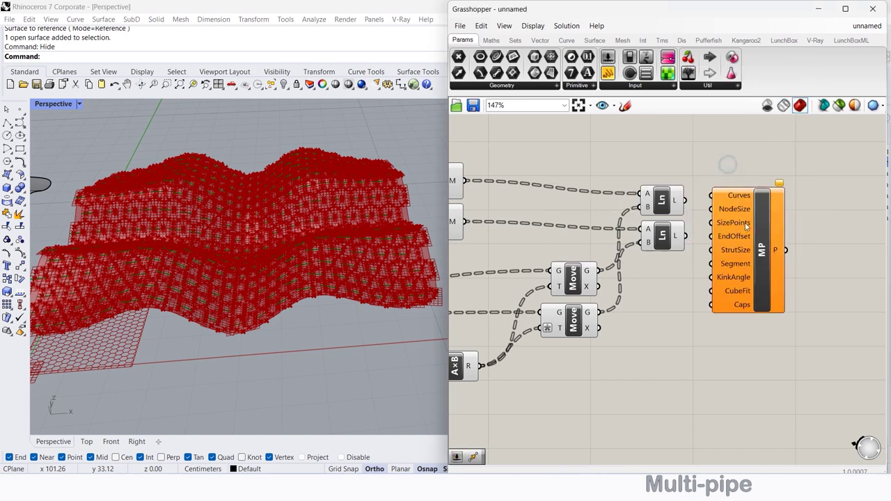
drag(715, 198, 712, 195)
shift+drag(685, 235, 719, 199)
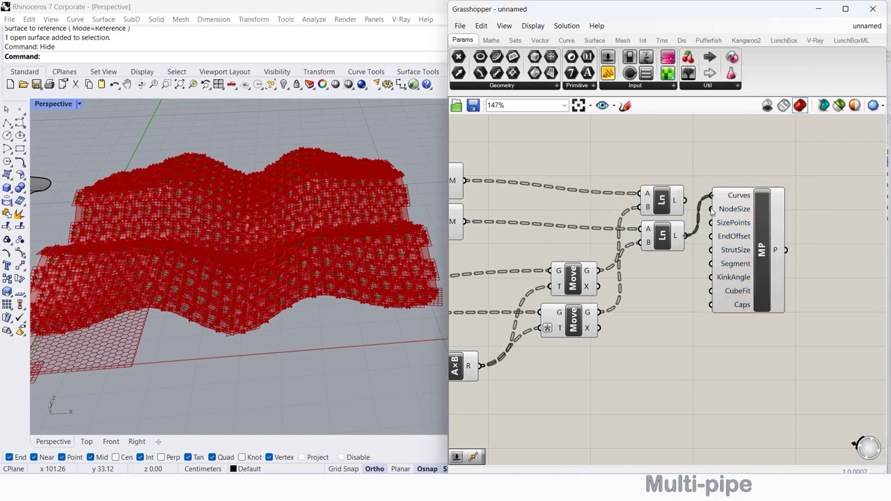
shift+drag(686, 200, 709, 197)
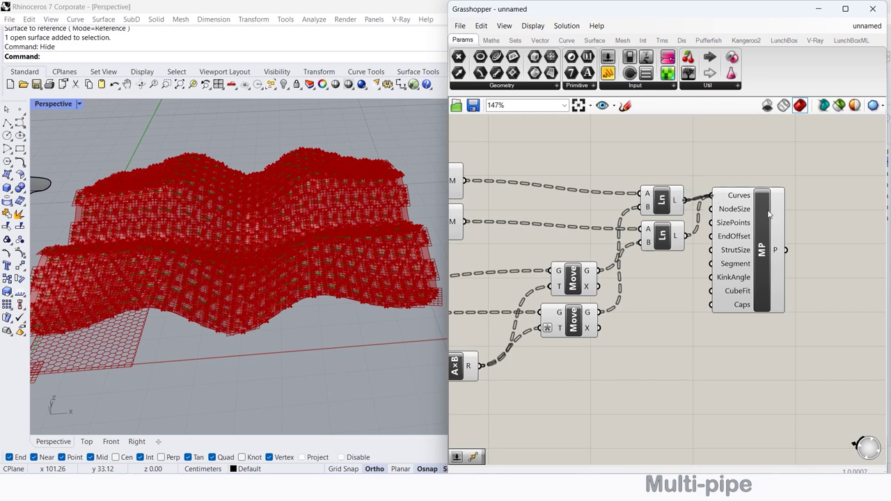
drag(764, 235, 811, 233)
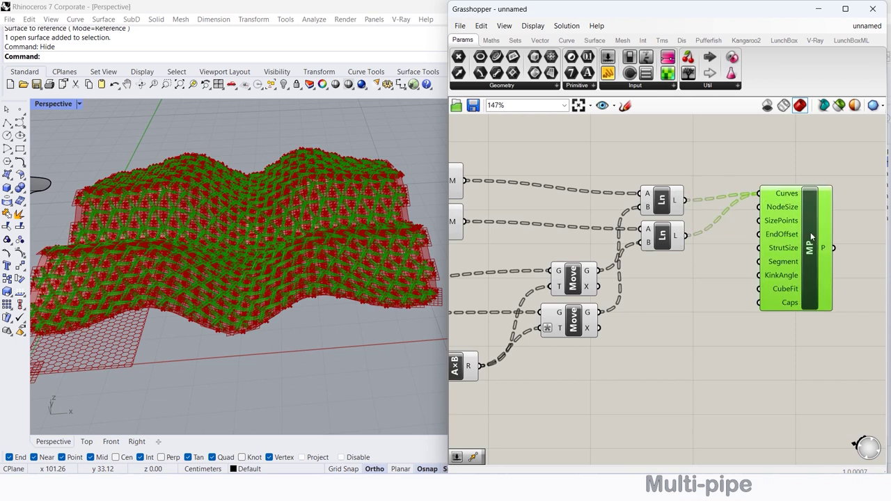
click(711, 316)
Zoom the Rhino viewport in on the piped lattice
scroll(399, 292, up, 3)
scroll(399, 294, up, 2)
mouse_move(359, 261)
right_down()
mouse_move(314, 315)
mouse_move(376, 278)
right_up()
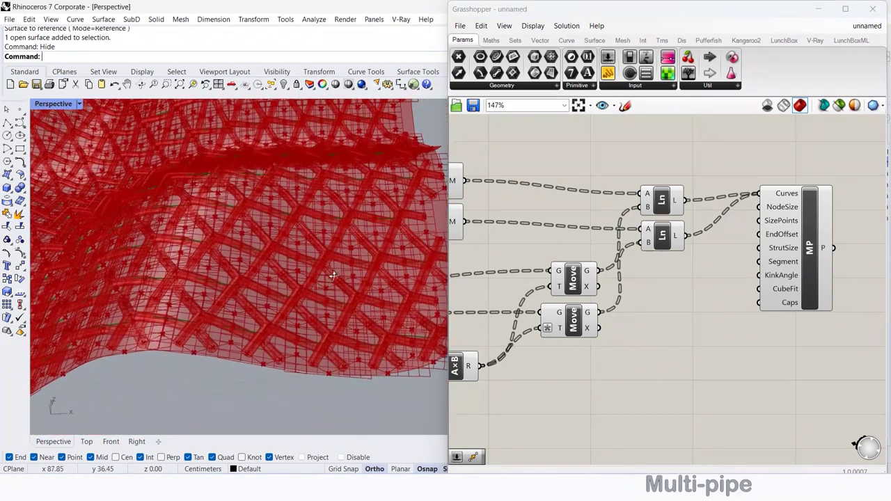
scroll(751, 245, up, 2)
Create a 1.05 number slider and duplicate it below the original
double_click(685, 292)
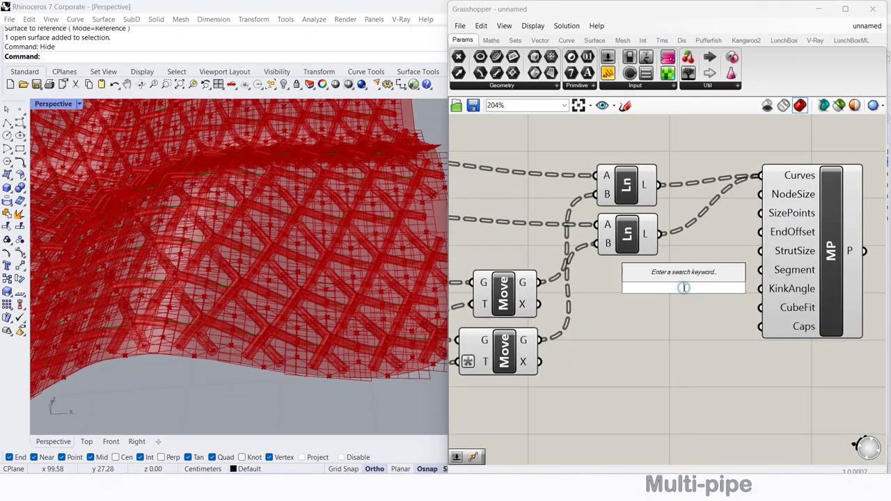
text(1.05)
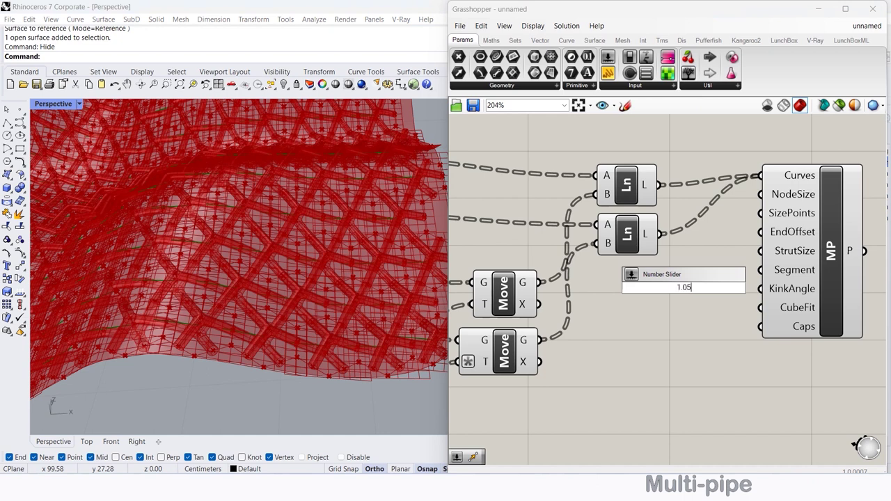
key(Return)
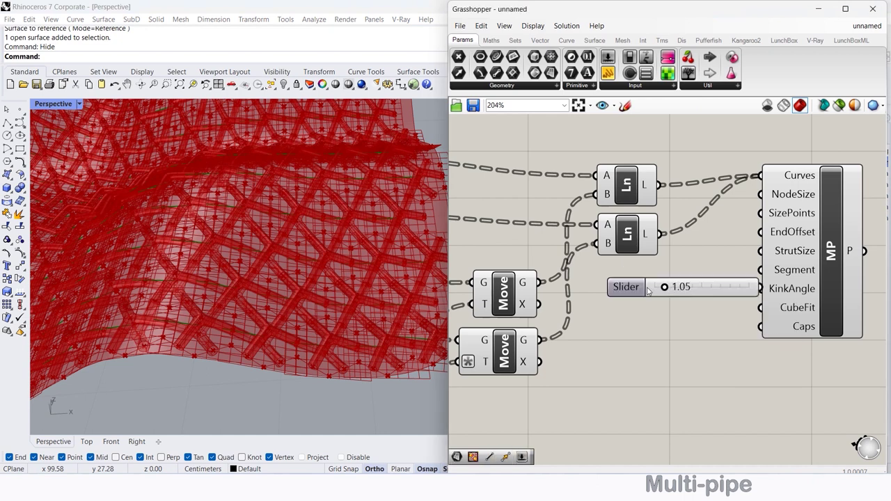
click(631, 288)
alt+drag(631, 288, 591, 360)
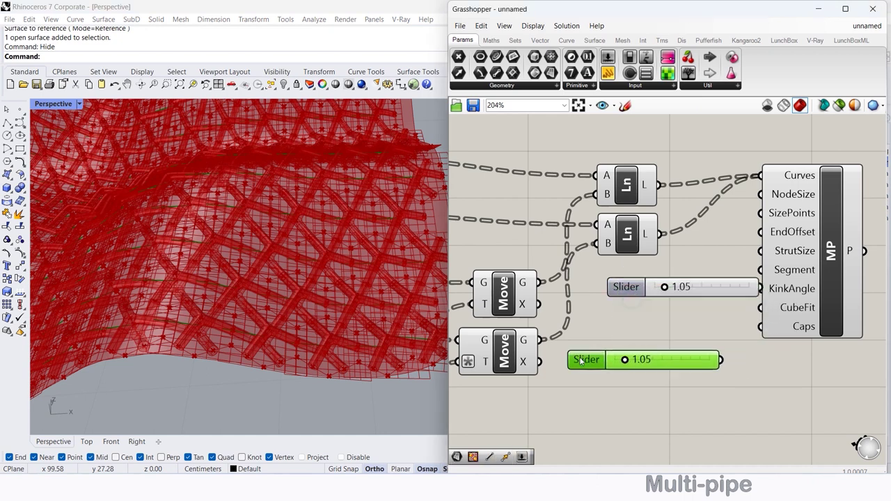
drag(647, 282, 625, 304)
scroll(625, 304, down, 3)
Wire the two sliders into MultiPipe's NodeSize and StrutSize inputs
drag(735, 283, 784, 277)
click(740, 338)
scroll(658, 315, up, 3)
mouse_move(677, 306)
mouse_down()
mouse_move(760, 307)
mouse_move(676, 306)
mouse_move(822, 182)
mouse_up()
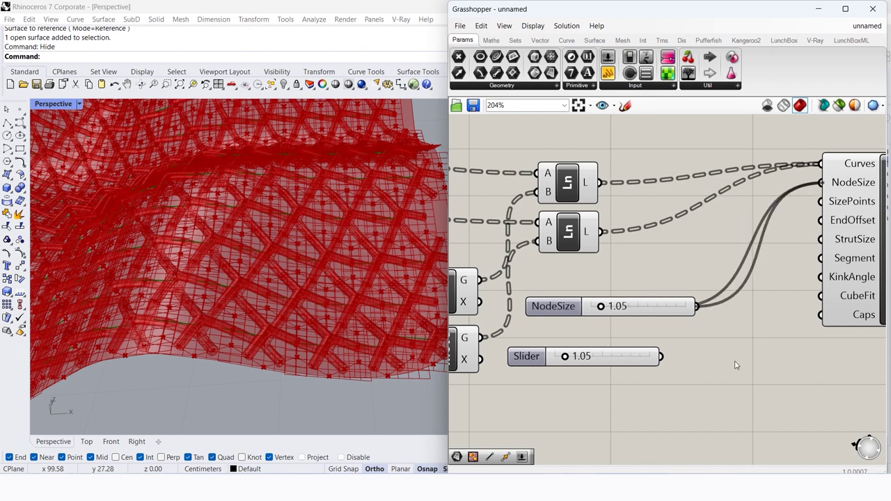
mouse_move(528, 361)
mouse_down()
mouse_move(546, 346)
mouse_move(587, 357)
mouse_up()
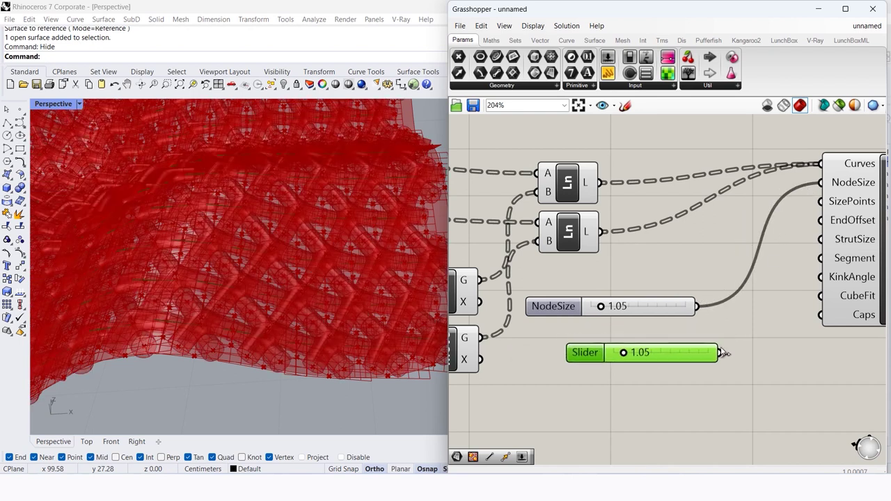
drag(720, 353, 817, 245)
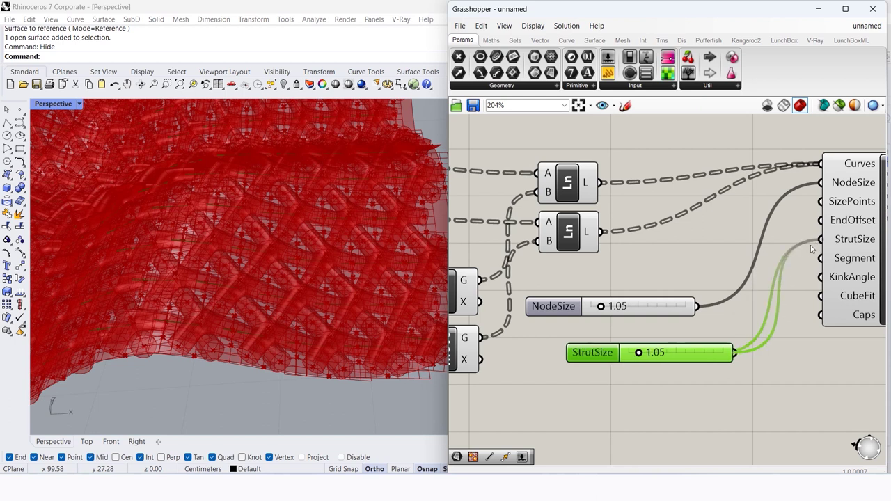
scroll(596, 320, up, 3)
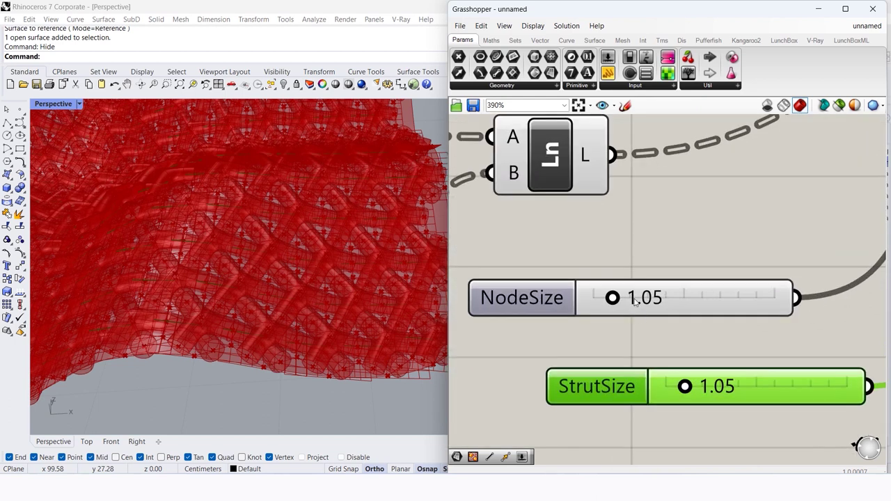
Set the StrutSize slider to 0.25 and check the thinner struts in the viewport
drag(617, 299, 615, 299)
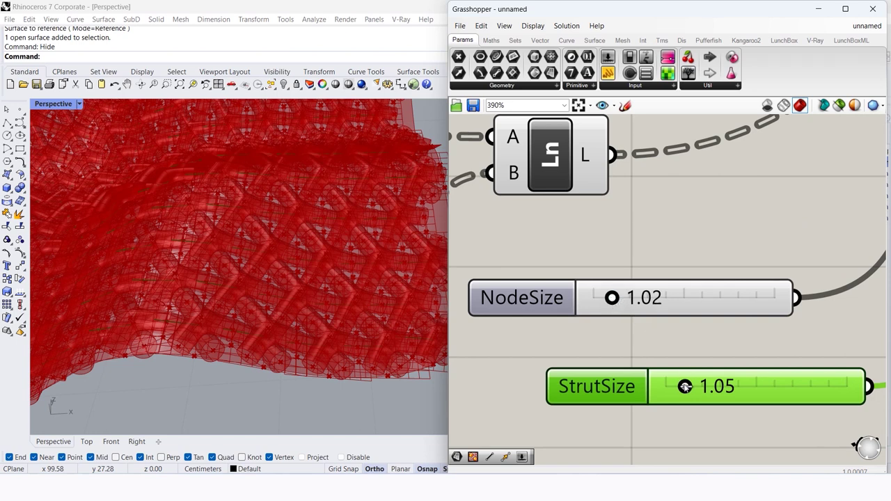
double_click(721, 389)
text(0.2)
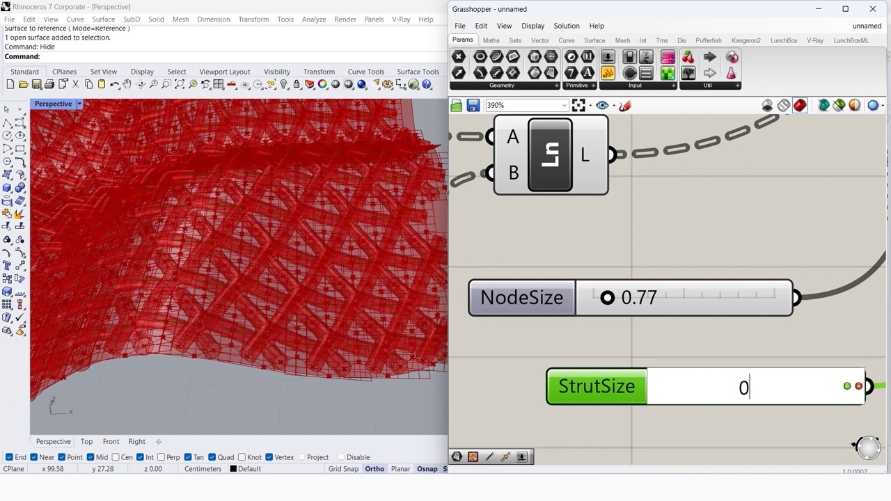
text(5)
key(Return)
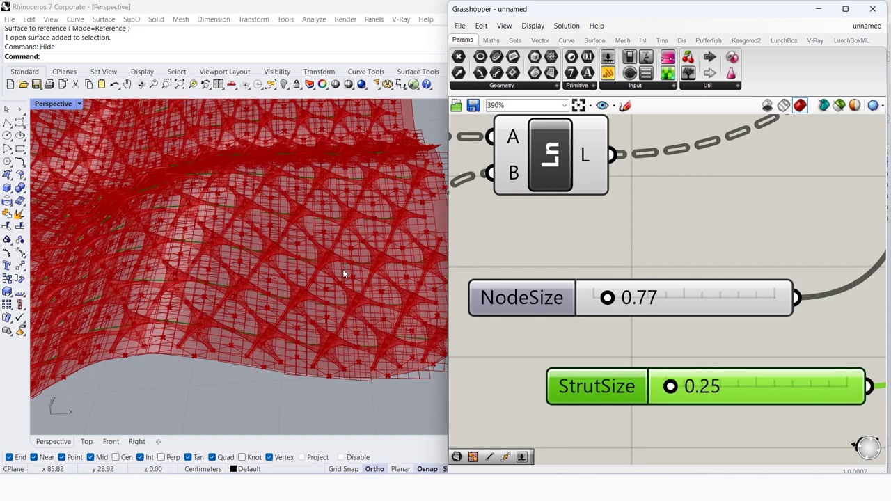
mouse_move(361, 246)
right_down()
mouse_move(365, 234)
mouse_move(390, 240)
right_up()
scroll(626, 296, up, 3)
Set the NodeSize slider to 0.85
double_click(627, 299)
drag(688, 303, 727, 301)
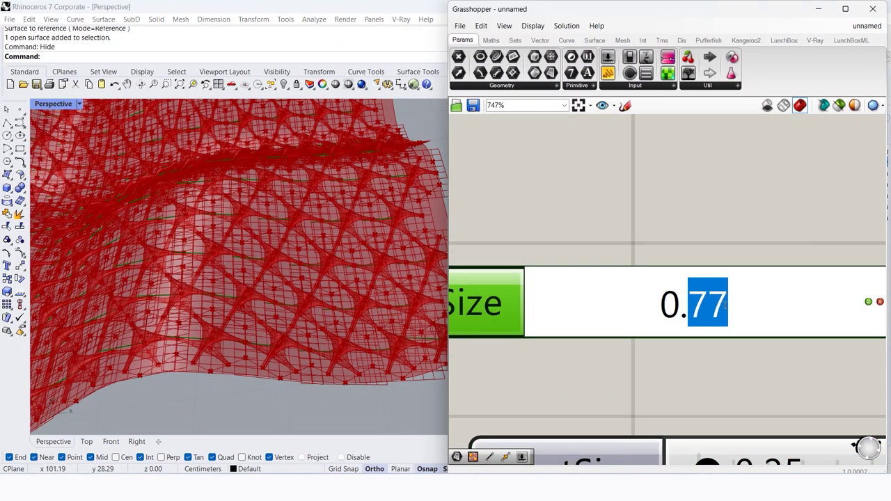
text(85)
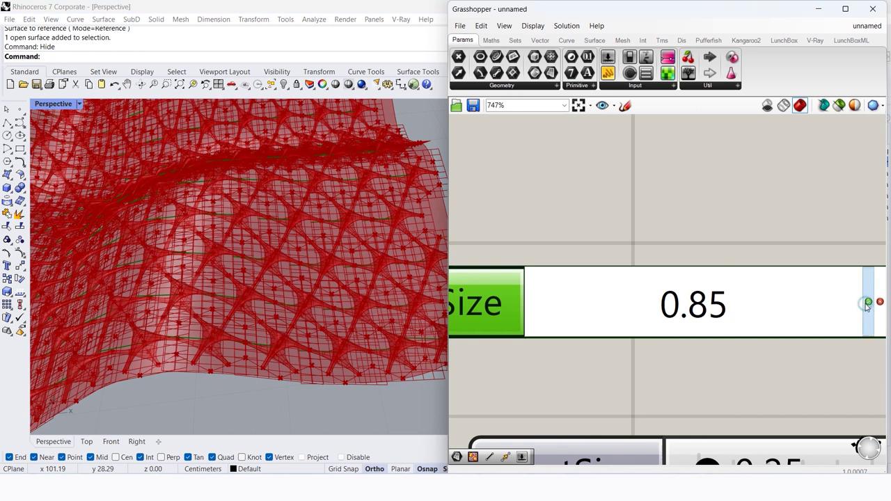
click(868, 301)
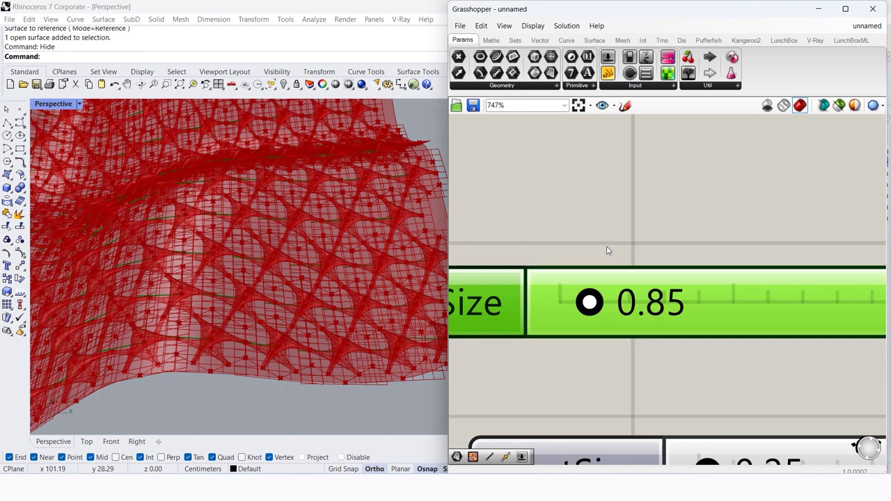
click(612, 250)
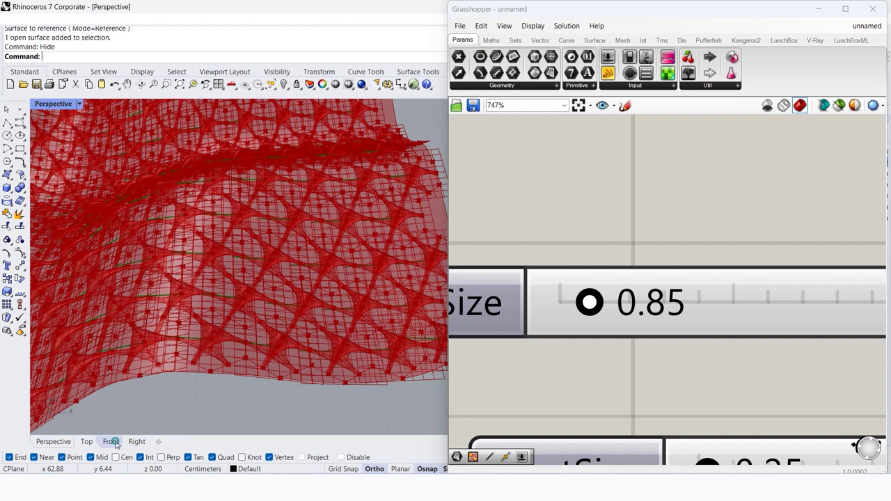
Inspect the lattice from the Front and Perspective viewports, ending in the Front view
click(111, 441)
scroll(292, 285, up, 3)
scroll(190, 272, up, 3)
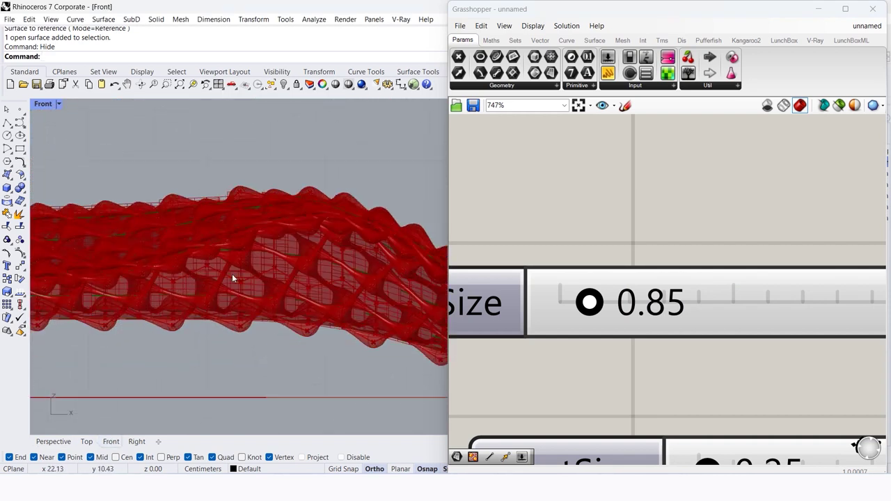
scroll(232, 272, up, 2)
scroll(182, 231, down, 5)
scroll(296, 243, down, 3)
scroll(296, 243, up, 3)
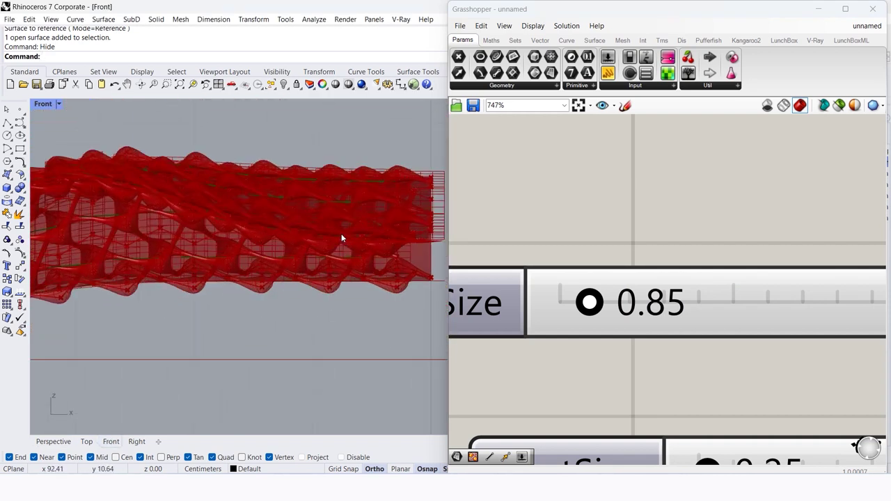
click(53, 441)
scroll(294, 304, down, 2)
mouse_move(295, 304)
right_down()
mouse_move(234, 243)
mouse_move(304, 255)
mouse_move(266, 299)
mouse_move(311, 287)
right_up()
scroll(755, 297, down, 5)
scroll(526, 346, up, 5)
scroll(529, 346, up, 1)
right_drag(420, 333, 446, 337)
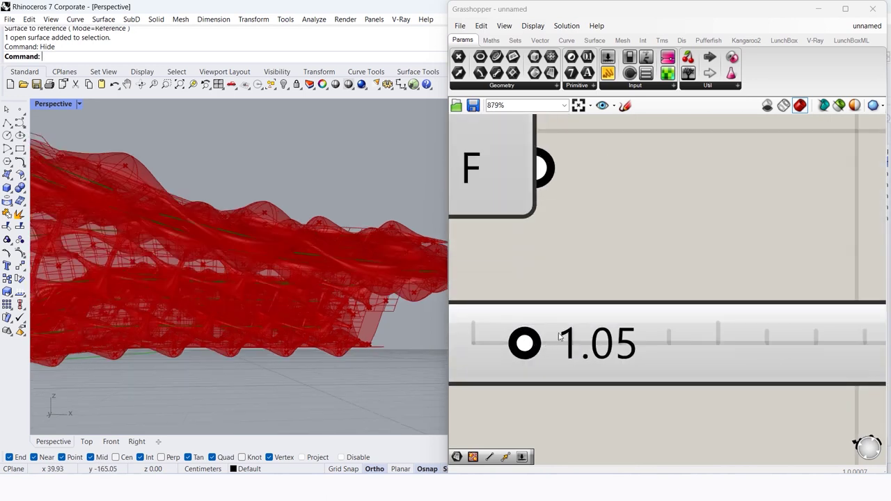
click(110, 441)
Raise the normal-scaling slider from 1.05 to 1.33 and zoom in on the deeper lattice
drag(523, 346, 551, 344)
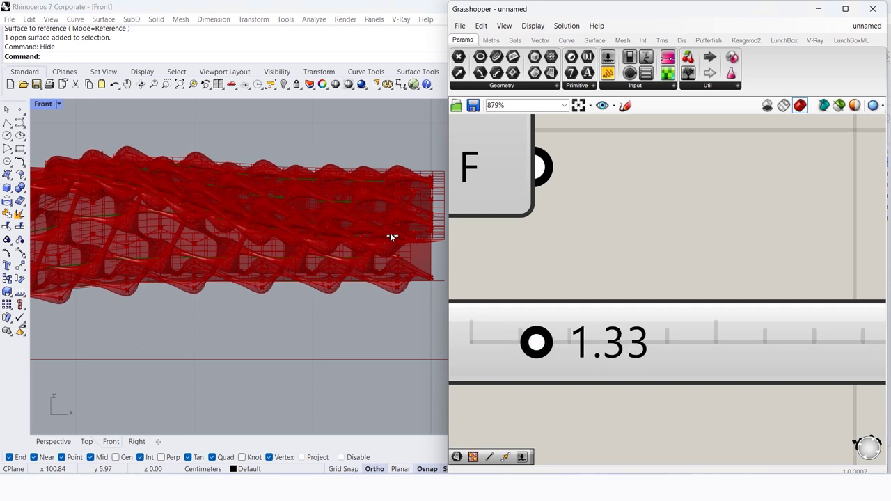
scroll(384, 244, up, 2)
scroll(384, 233, up, 3)
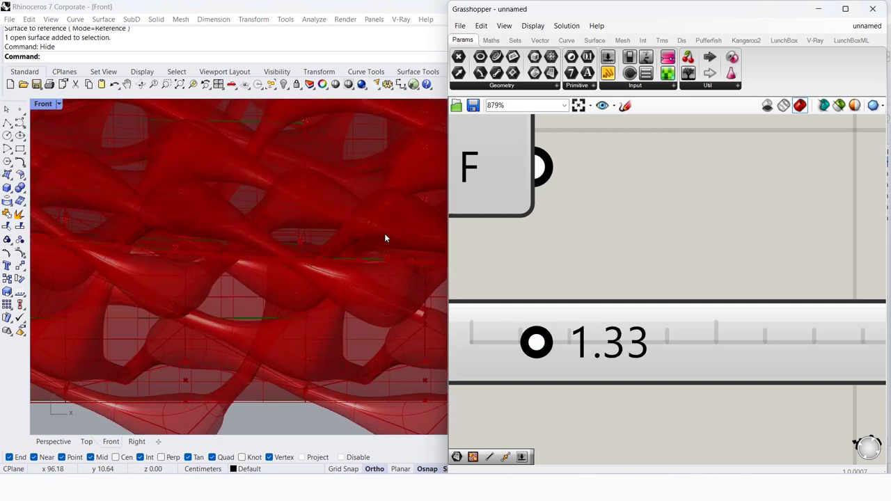
scroll(384, 233, up, 2)
scroll(314, 291, down, 2)
scroll(143, 251, down, 2)
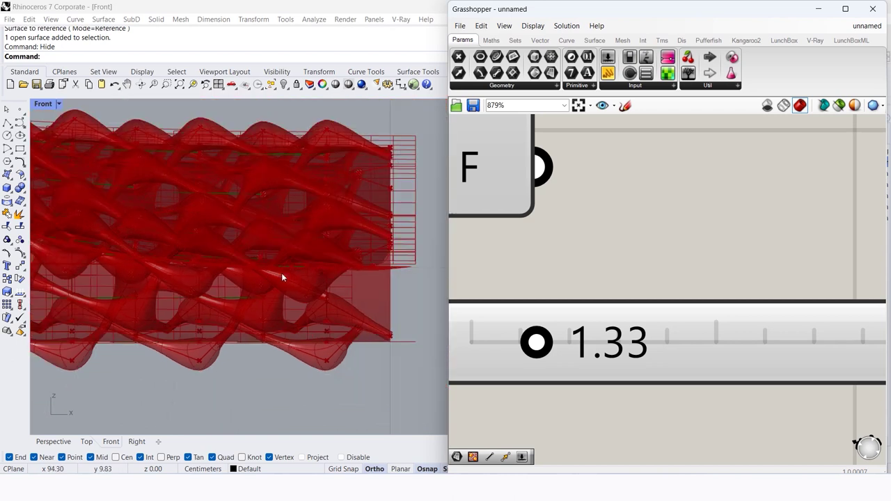
scroll(335, 347, up, 2)
scroll(367, 279, up, 3)
scroll(366, 274, down, 3)
scroll(357, 269, down, 2)
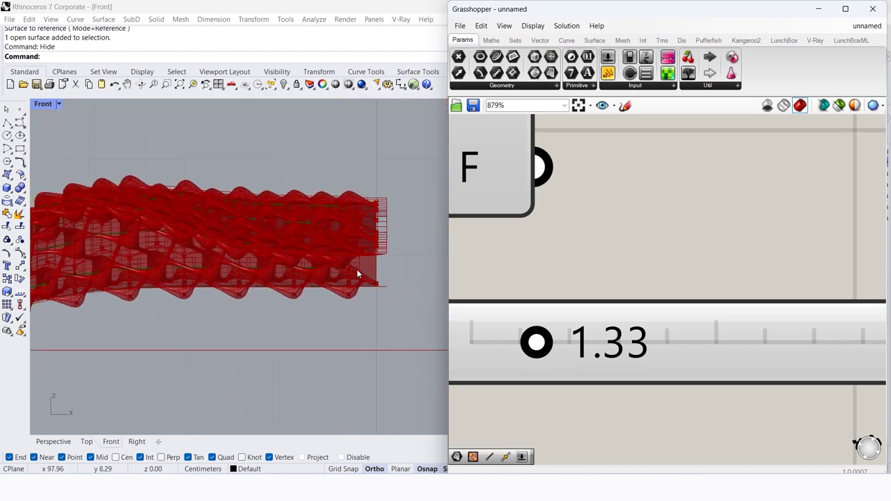
scroll(300, 217, up, 2)
scroll(348, 221, up, 2)
scroll(362, 279, up, 2)
scroll(372, 307, up, 2)
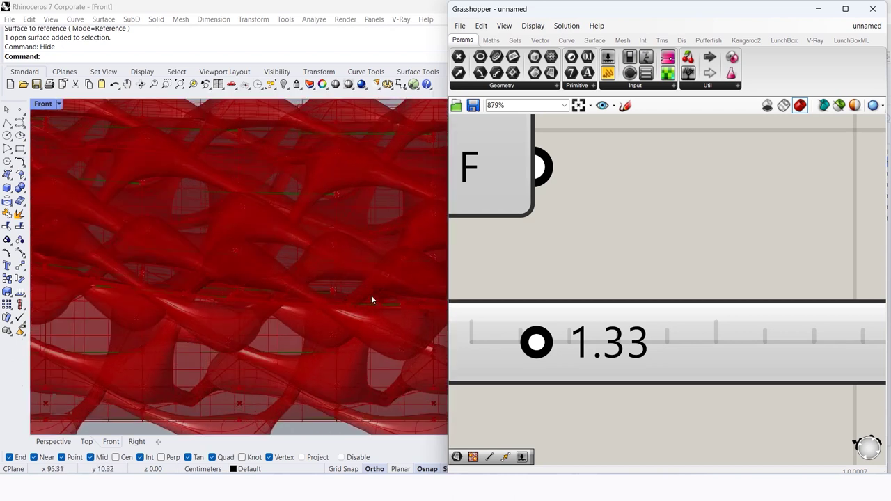
scroll(372, 298, up, 2)
double_click(616, 348)
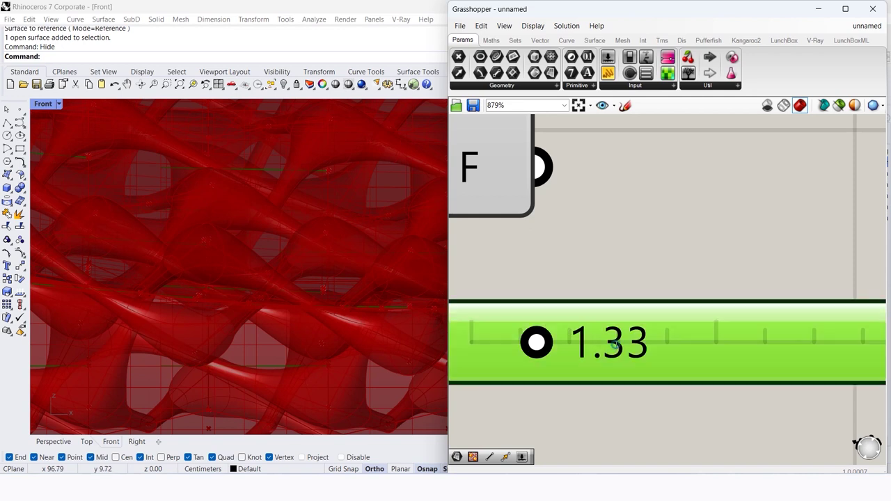
Enter 0.8, then correct the slider value to 0.90
text(0.8)
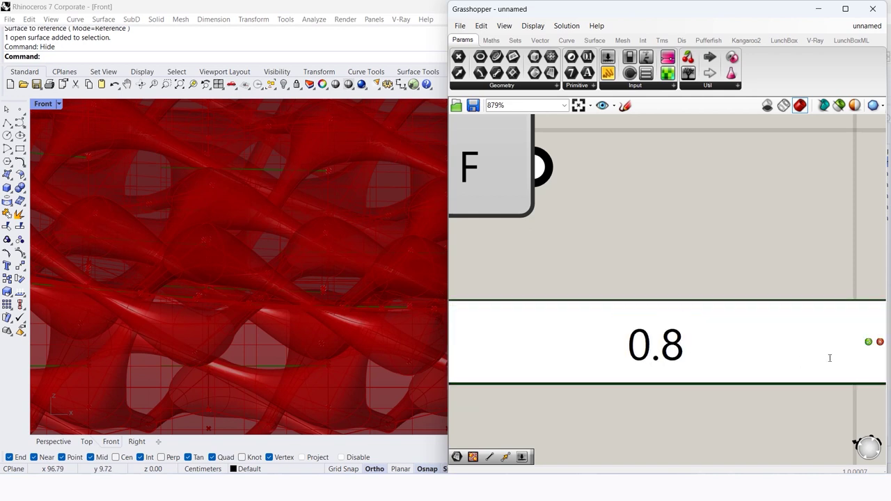
click(869, 342)
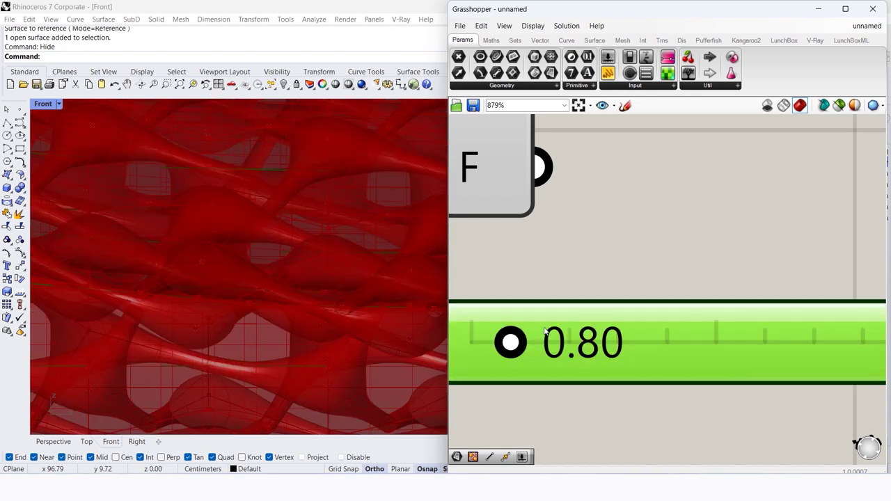
double_click(592, 349)
drag(648, 346, 664, 348)
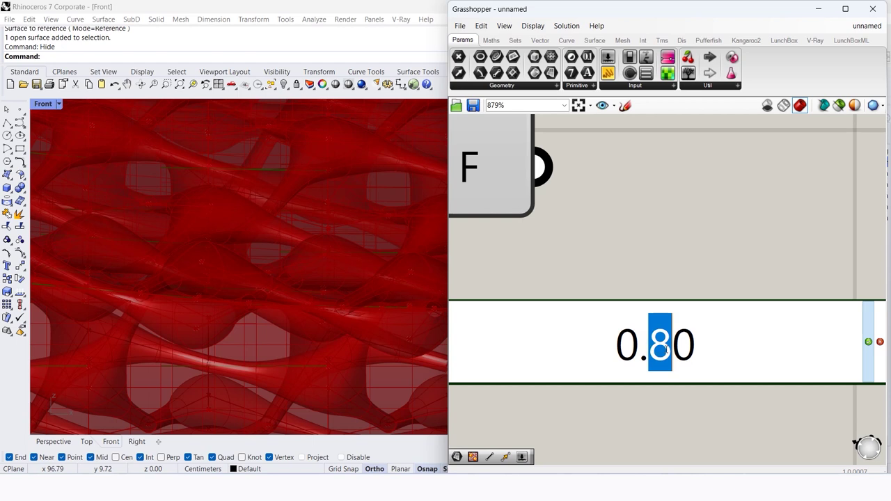
text(9)
click(868, 342)
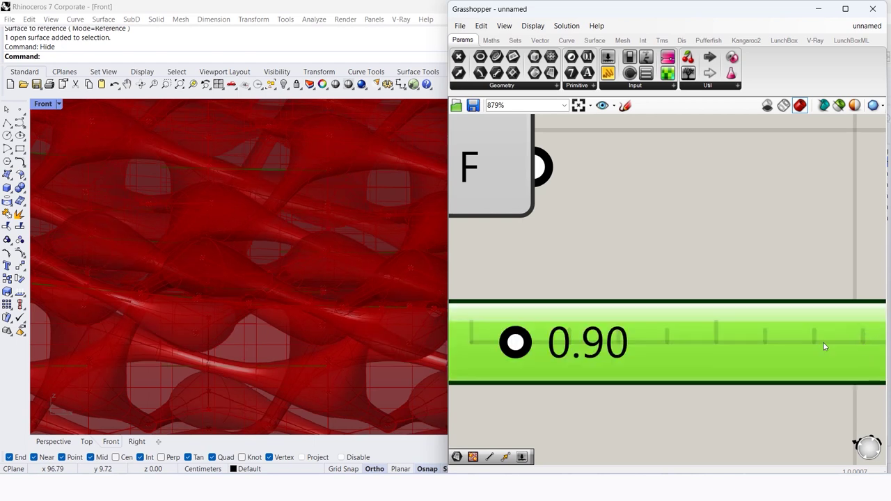
click(613, 277)
Review the slimmer lattice in the Perspective viewport
click(53, 442)
mouse_move(218, 300)
right_down()
mouse_move(209, 292)
mouse_move(180, 349)
mouse_move(217, 303)
right_up()
scroll(215, 287, up, 2)
scroll(230, 291, up, 3)
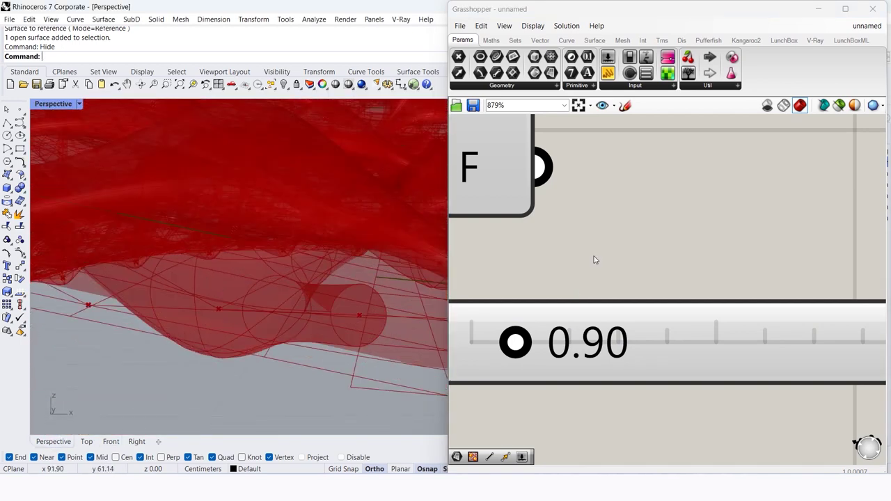
scroll(592, 261, down, 3)
scroll(712, 247, down, 3)
scroll(712, 247, down, 2)
scroll(756, 240, up, 1)
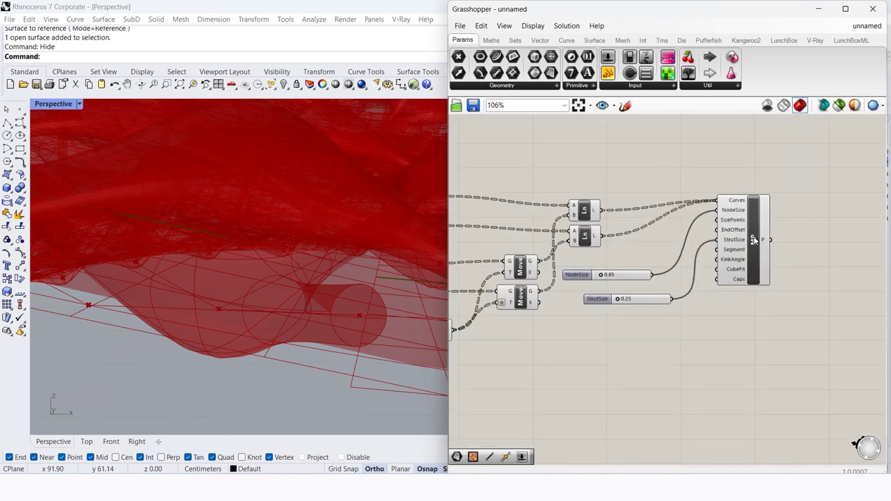
Bake the MultiPipe component's pipes into Rhino on Layer 04 as a group
click(755, 240)
mouse_move(209, 279)
right_down()
mouse_move(207, 264)
mouse_move(203, 283)
mouse_move(234, 215)
mouse_move(252, 214)
mouse_move(251, 278)
mouse_move(230, 222)
right_up()
scroll(204, 282, down, 2)
scroll(251, 203, up, 2)
scroll(229, 265, down, 3)
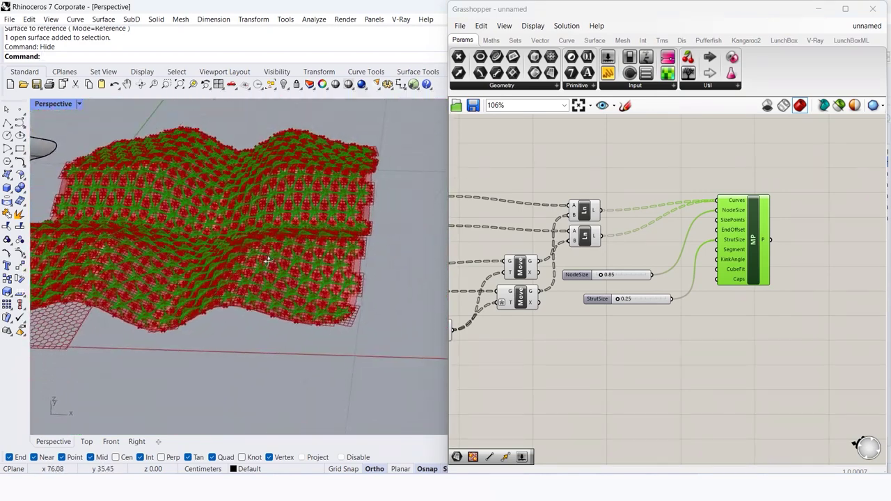
scroll(749, 258, up, 4)
right_click(747, 250)
click(773, 293)
click(761, 241)
click(743, 361)
click(784, 401)
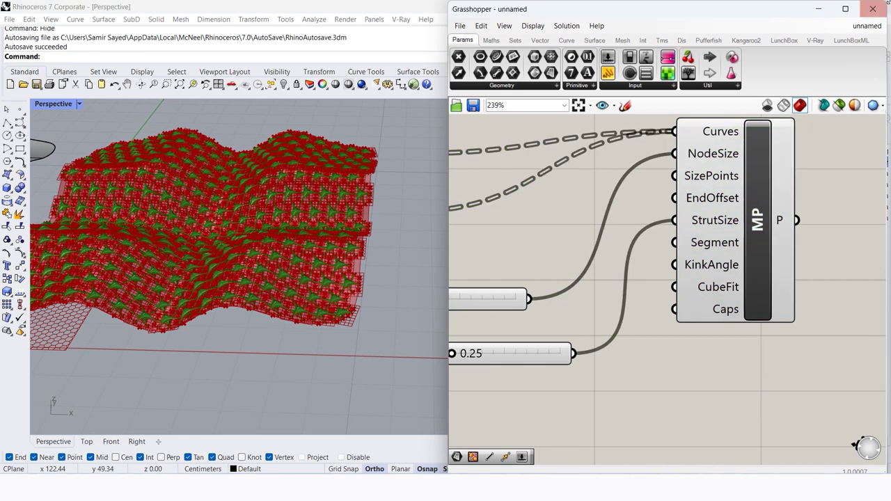
click(818, 8)
Show the hidden original surface and delete it
scroll(311, 270, down, 3)
scroll(278, 256, up, 3)
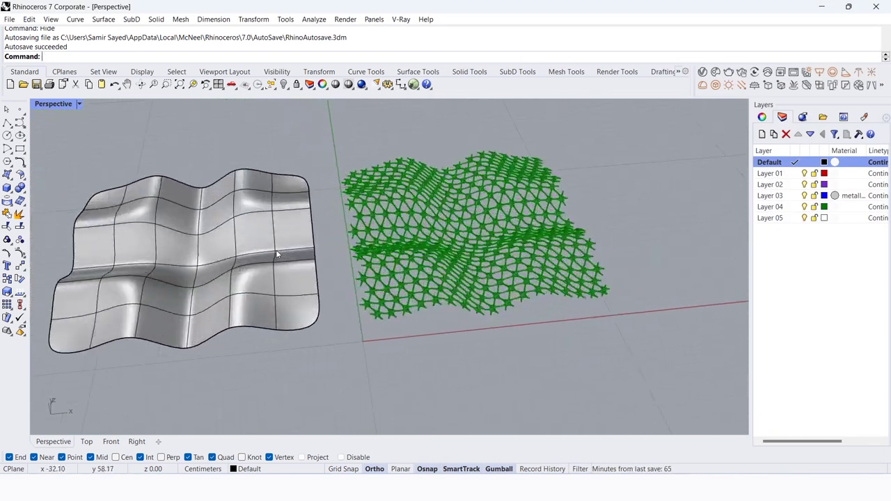
scroll(278, 256, up, 2)
click(277, 72)
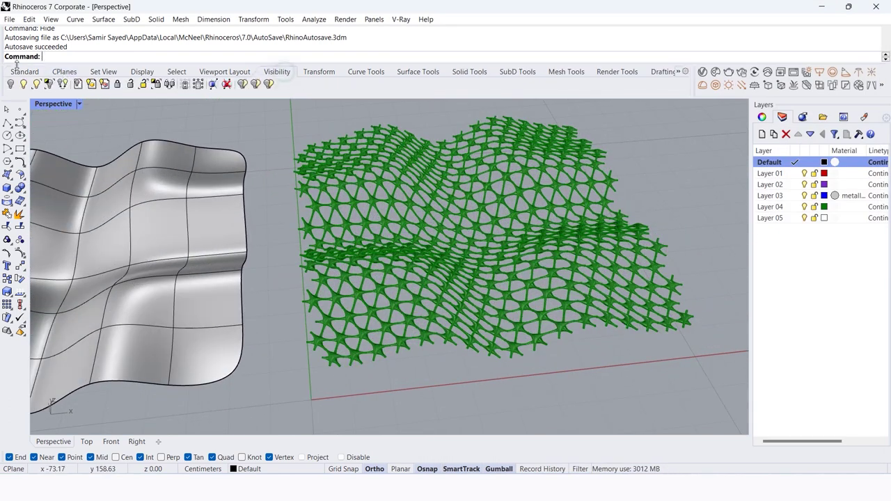
click(11, 84)
scroll(265, 222, down, 2)
click(468, 226)
key(Delete)
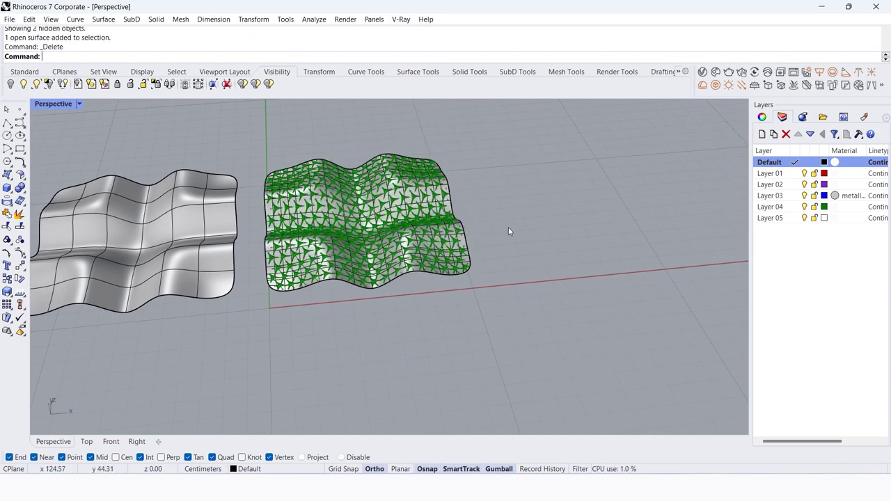
Drag the baked lattice further to the right
scroll(509, 227, up, 2)
click(334, 198)
mouse_move(334, 198)
mouse_down()
mouse_move(647, 166)
mouse_move(625, 178)
mouse_up()
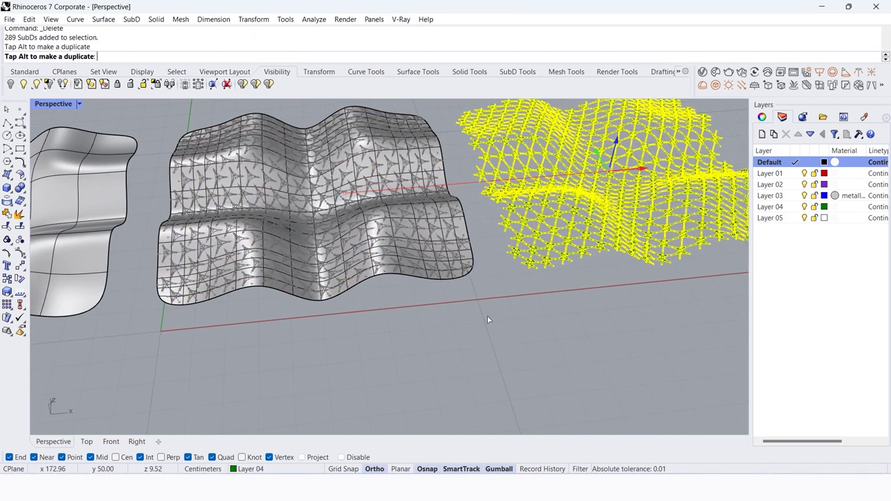
click(482, 311)
scroll(482, 311, down, 3)
scroll(623, 252, up, 4)
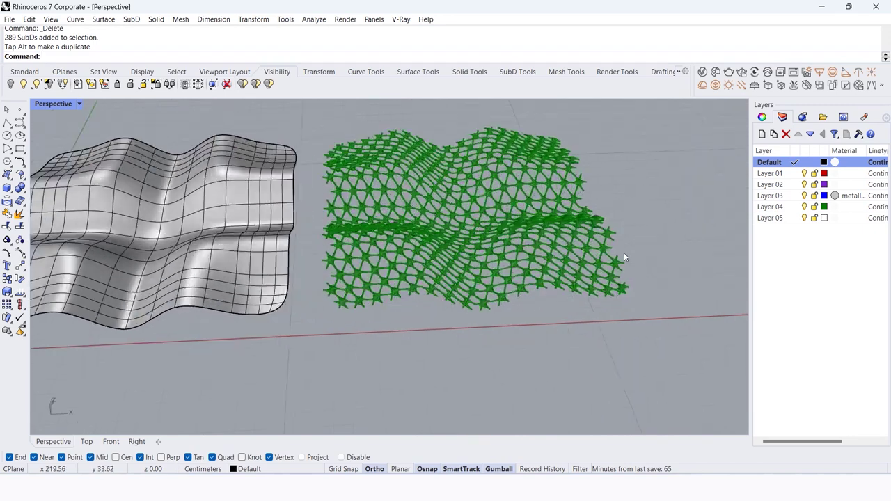
Switch the viewport display to Arctic mode and view the lattice from a low angle
click(571, 232)
click(80, 104)
click(119, 173)
scroll(633, 215, down, 5)
mouse_move(633, 215)
right_down()
mouse_move(416, 312)
mouse_move(493, 279)
mouse_move(447, 342)
right_up()
scroll(416, 311, up, 5)
scroll(415, 311, up, 4)
scroll(408, 328, up, 3)
scroll(358, 314, up, 3)
scroll(339, 281, up, 2)
scroll(339, 281, down, 5)
scroll(409, 288, up, 2)
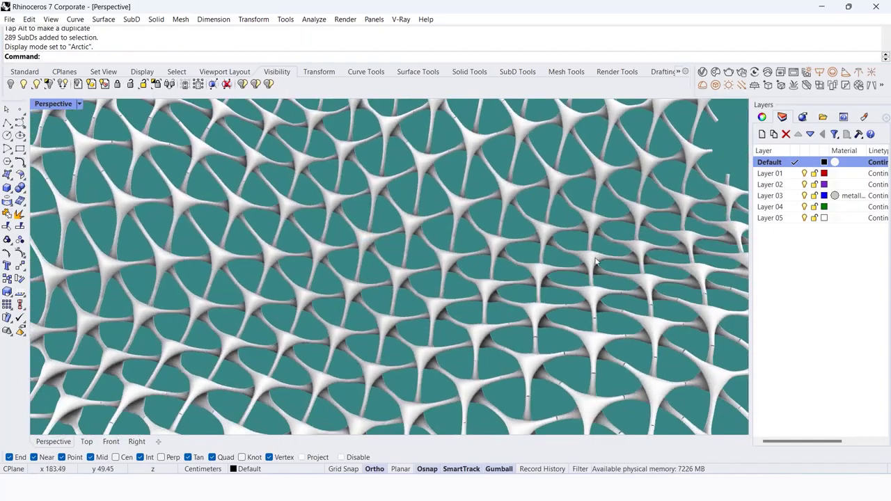
Move all 289 lattice pieces onto Layer 03 and orbit to review the result
key(ctrl+a)
right_click(770, 196)
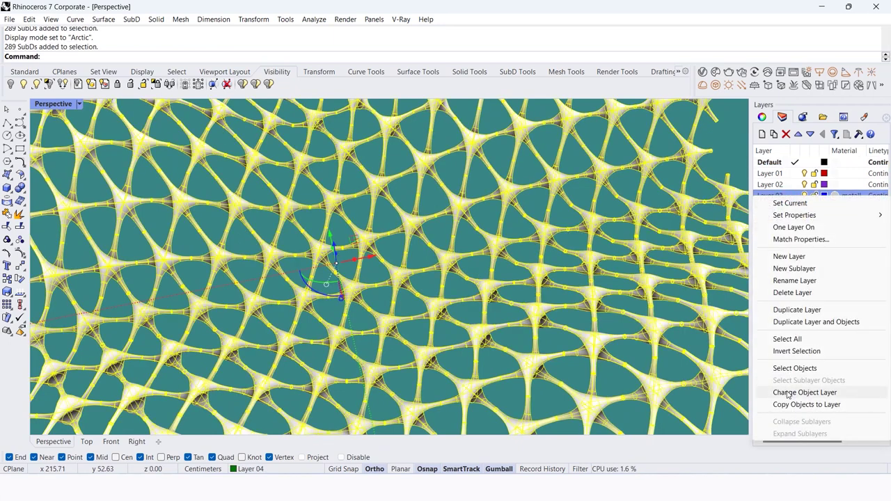
click(835, 392)
key(Escape)
scroll(408, 305, up, 3)
scroll(388, 283, up, 2)
right_drag(388, 283, 195, 265)
scroll(291, 254, down, 3)
right_drag(291, 254, 324, 234)
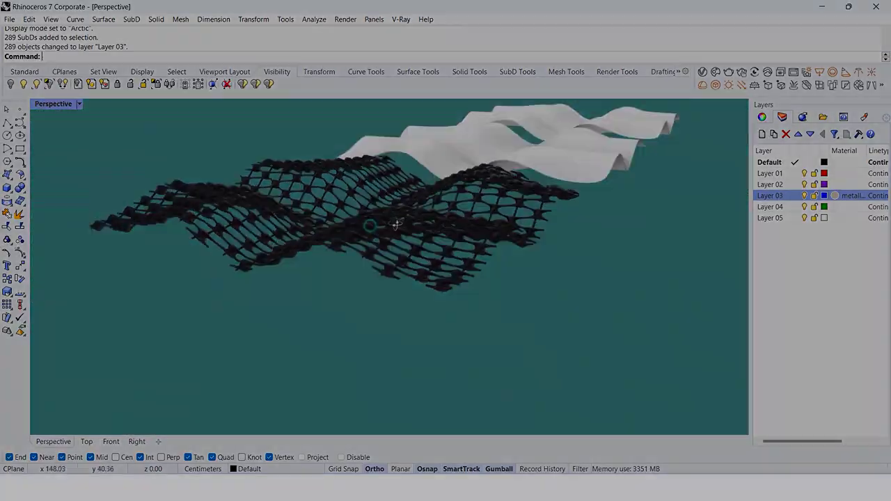